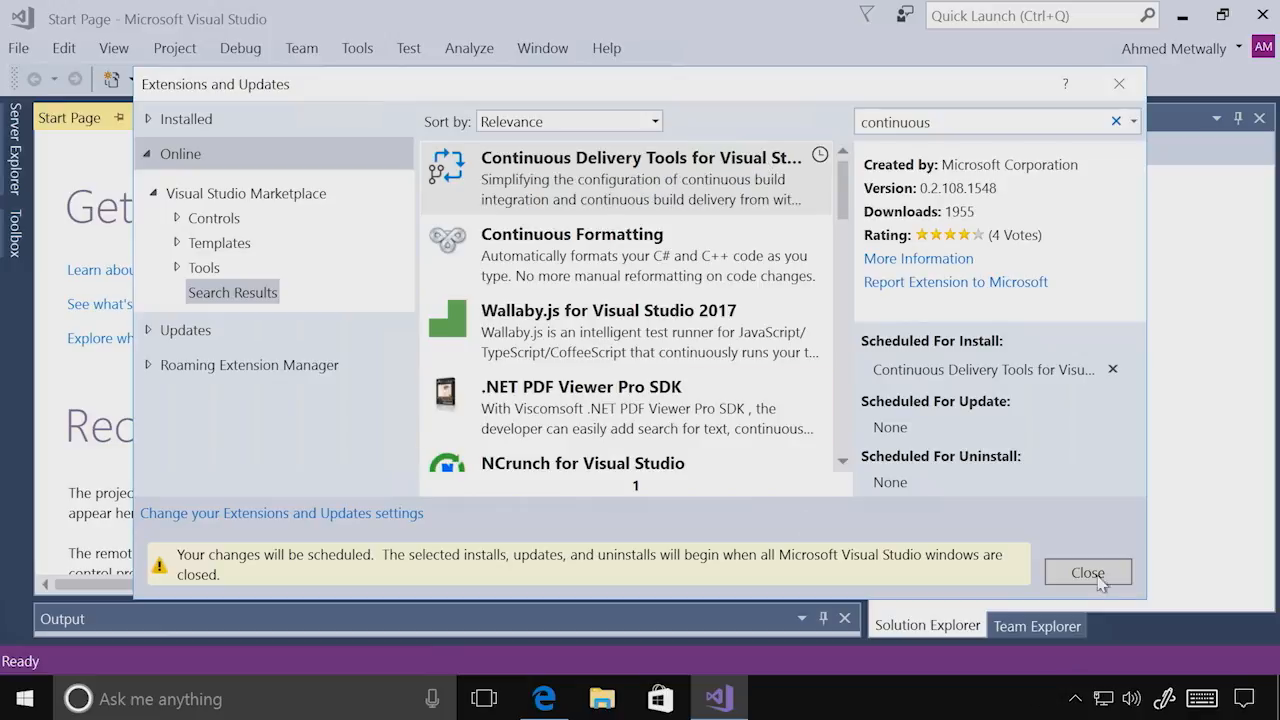
# - Close Visual Studio to install the scheduled Continuous Delivery Tools extension, finish the VSIX installer, and relaunch Visual Studio
pyautogui.click(1096, 577)
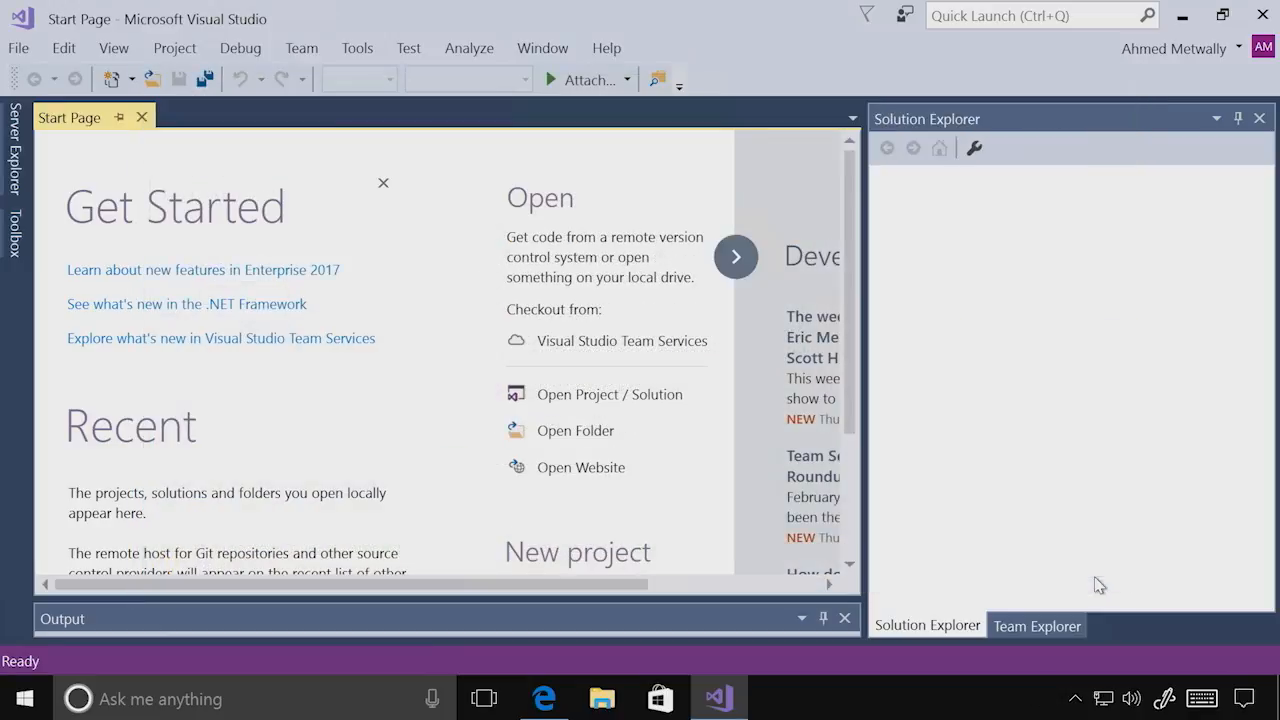
pyautogui.click(1272, 14)
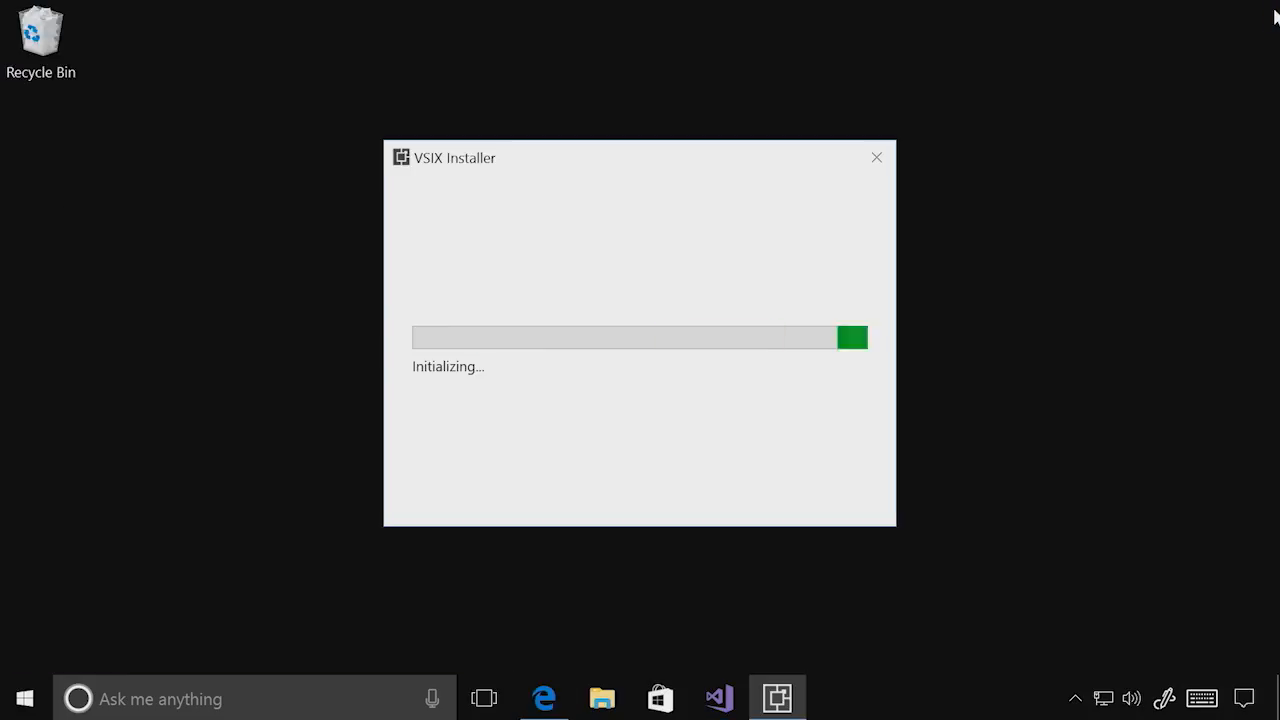
pyautogui.press('Return')
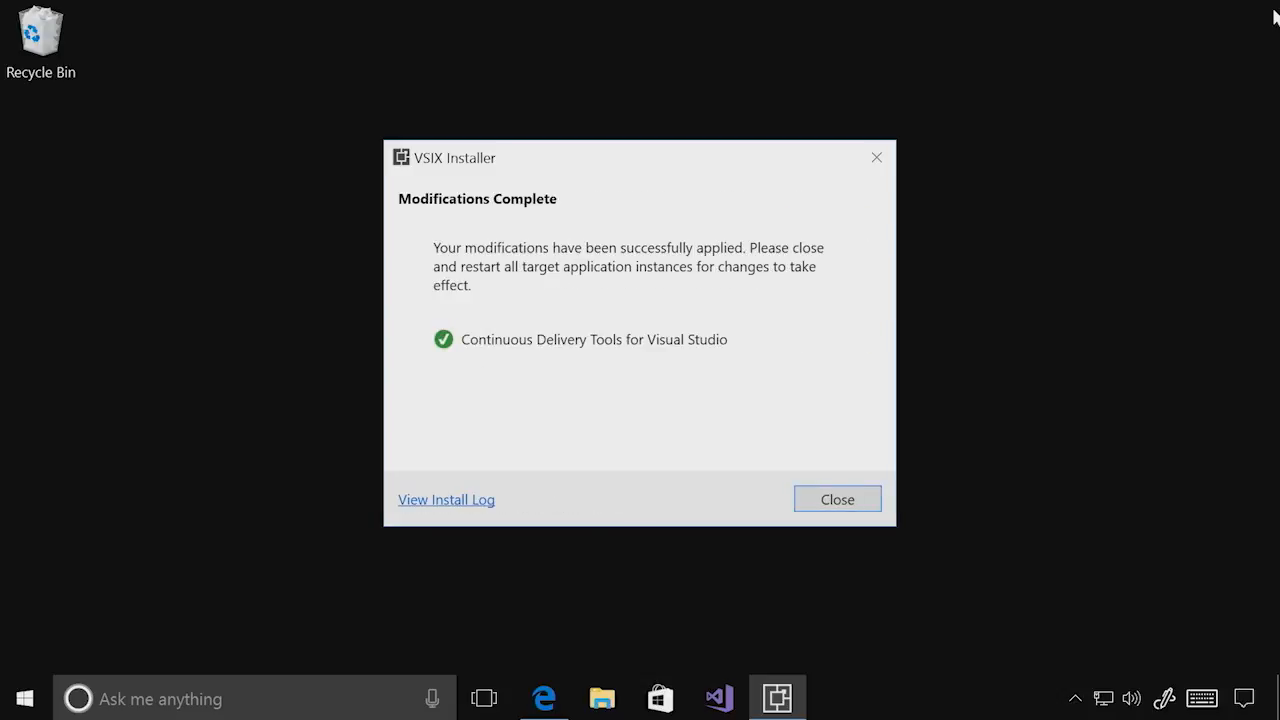
pyautogui.press('Return')
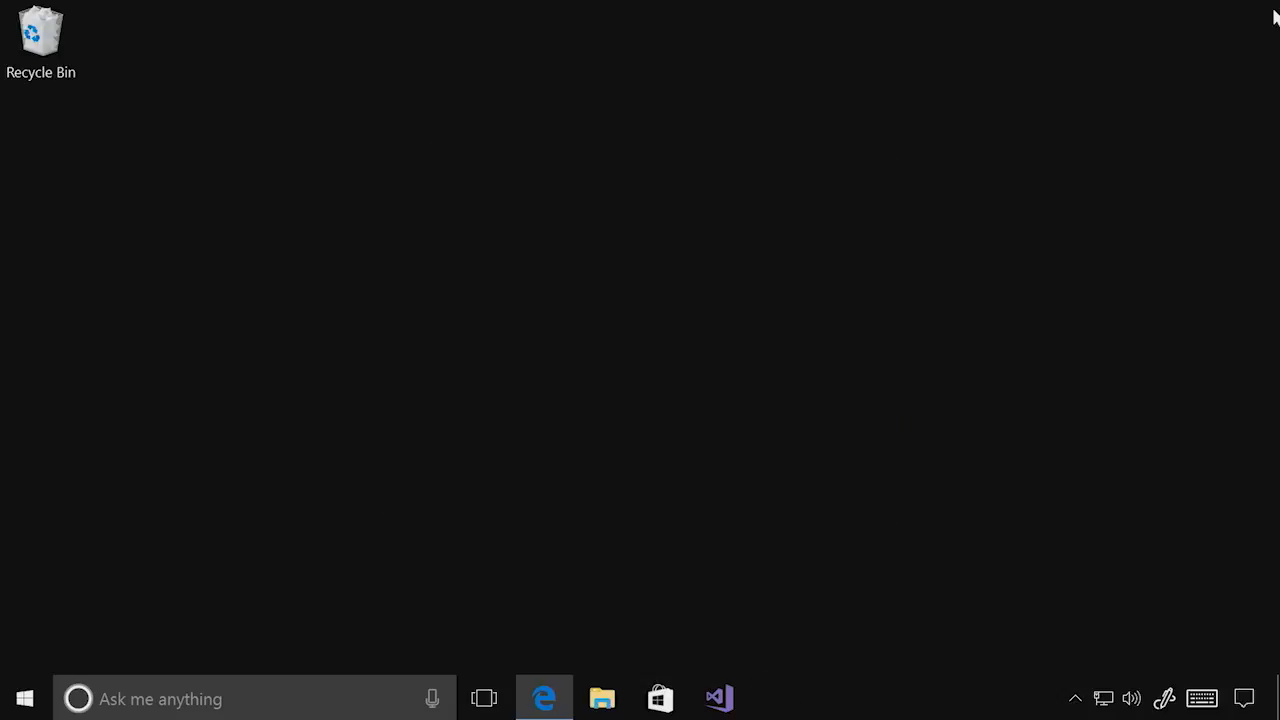
pyautogui.click(718, 699)
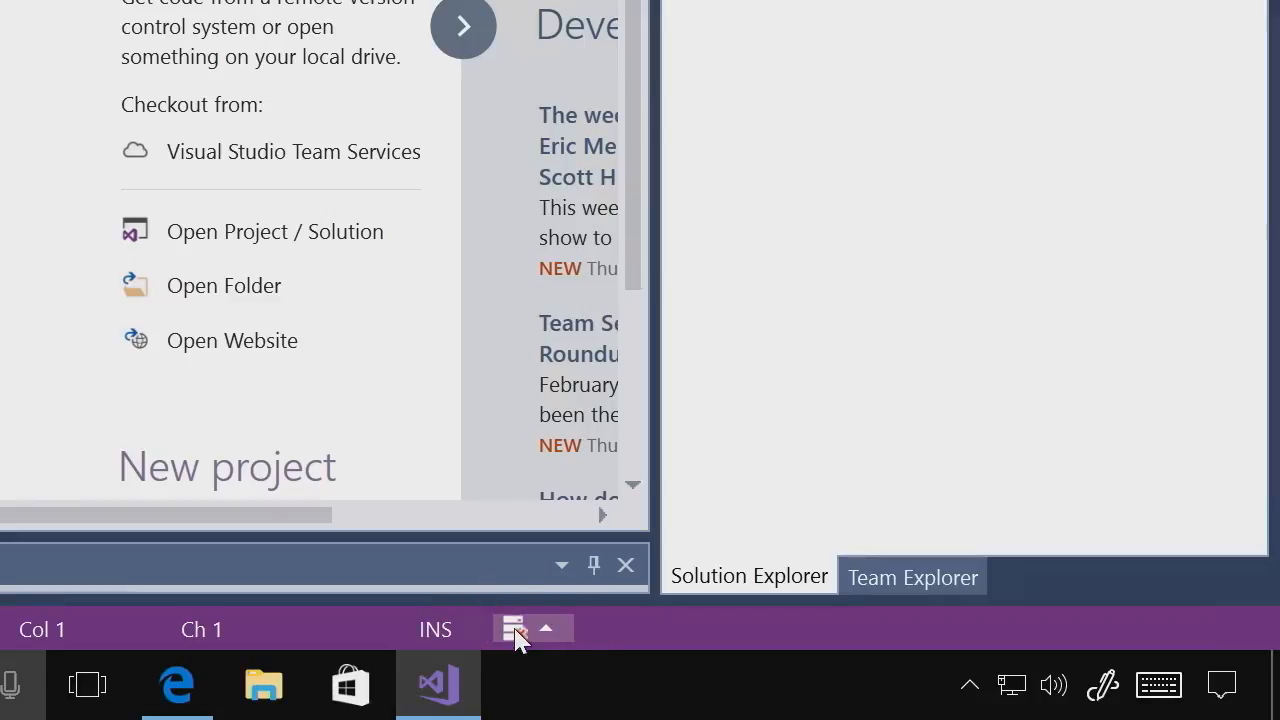
# - Examine the available continuous delivery options for build notifications and configuration without choosing any
pyautogui.click(547, 633)
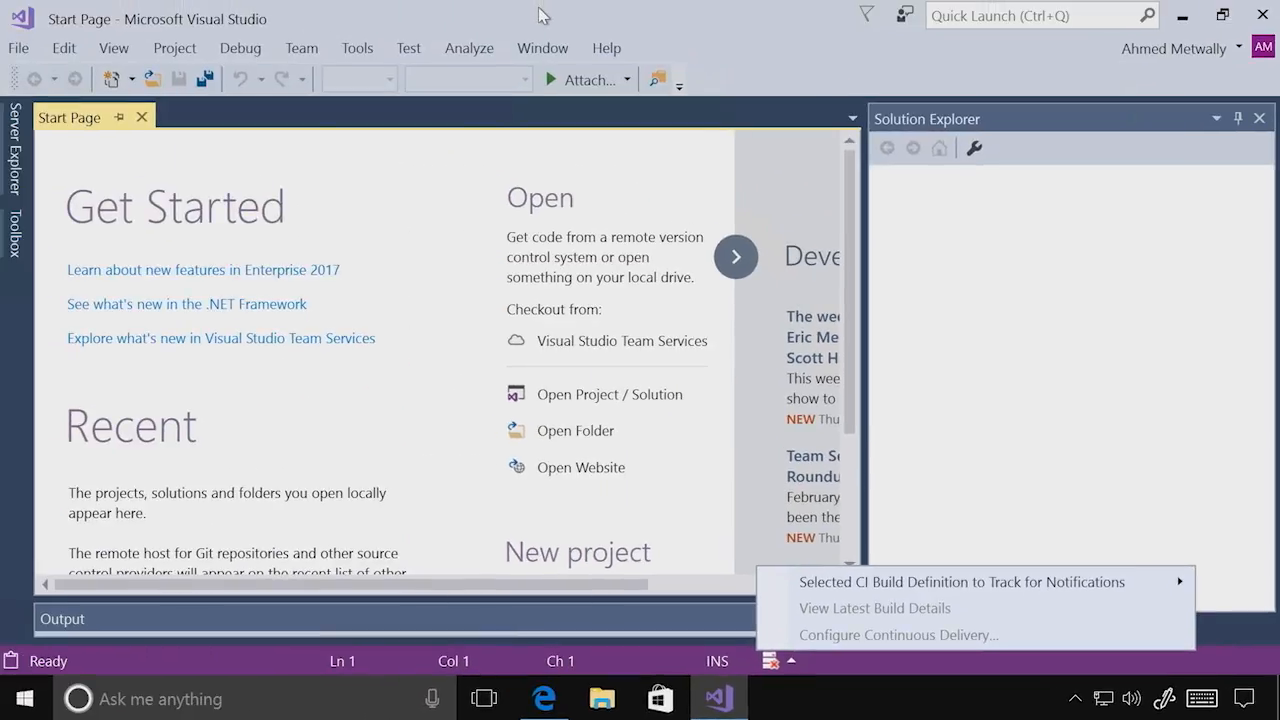
pyautogui.click(539, 8)
pyautogui.moveTo(549, 8)
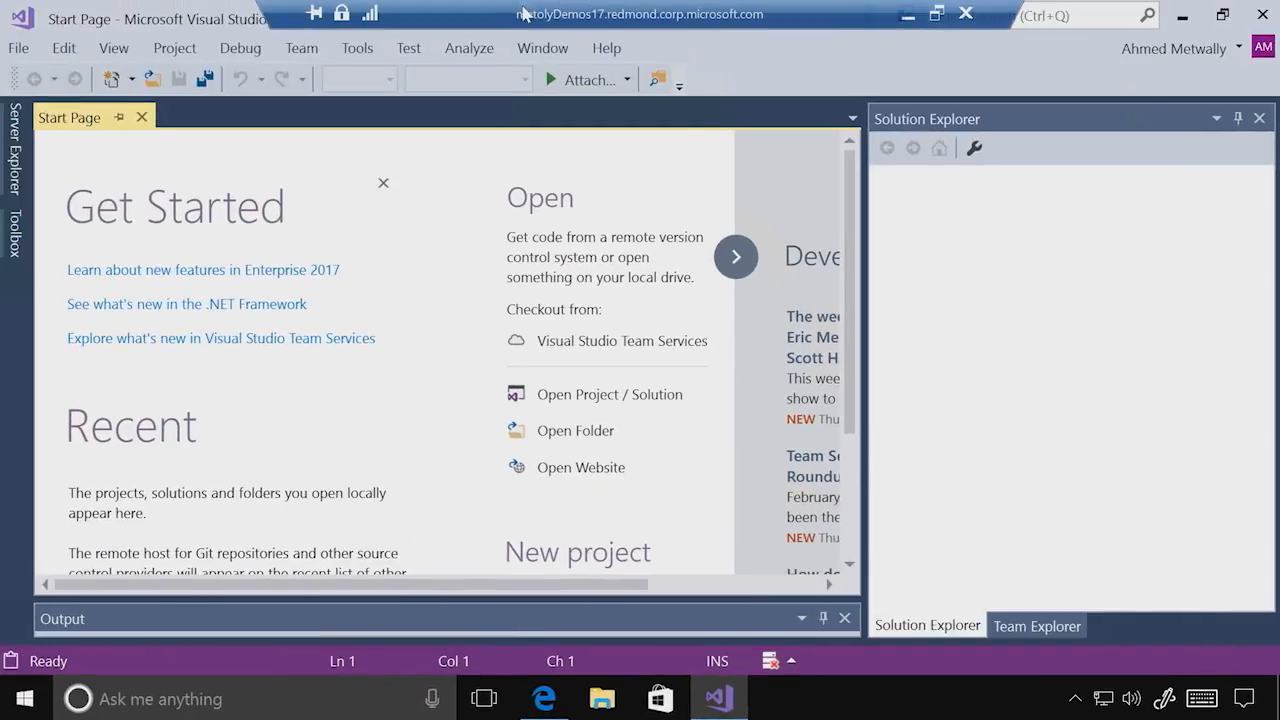
# - Start a new Visual C# project using the ASP.NET Web Application (.NET Framework) template
pyautogui.click(16, 50)
pyautogui.moveTo(30, 80)
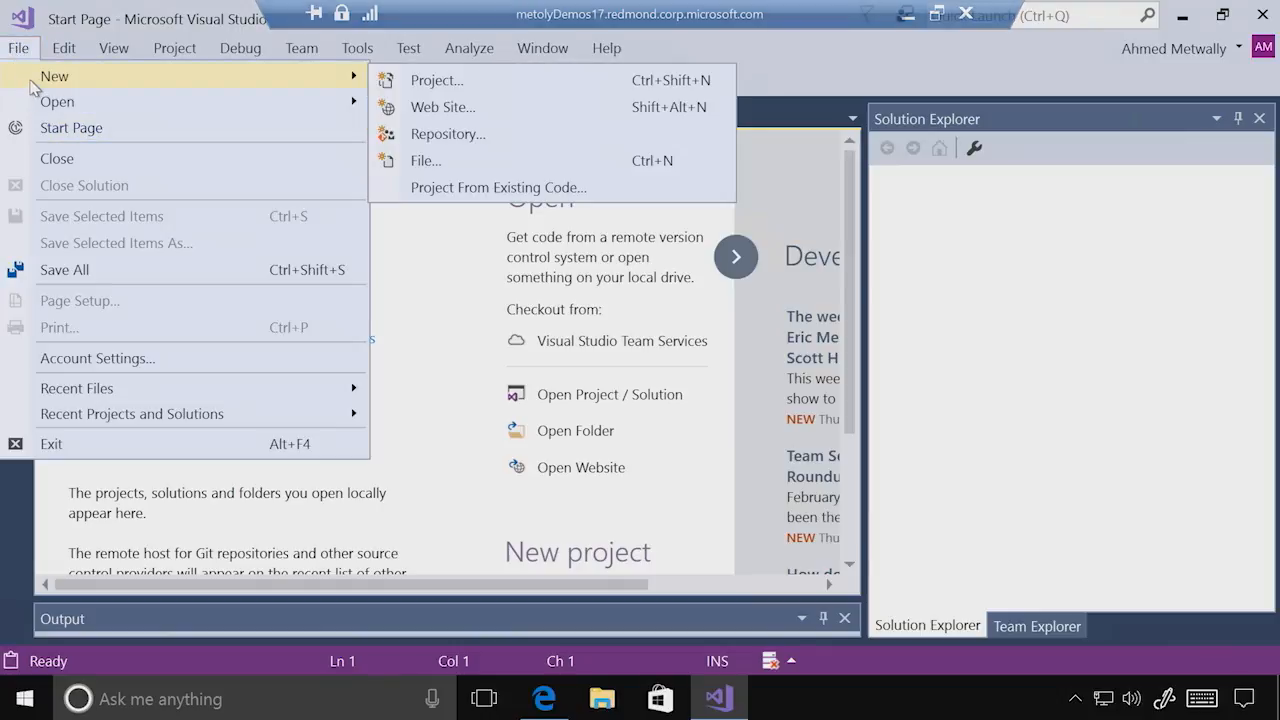
pyautogui.click(436, 80)
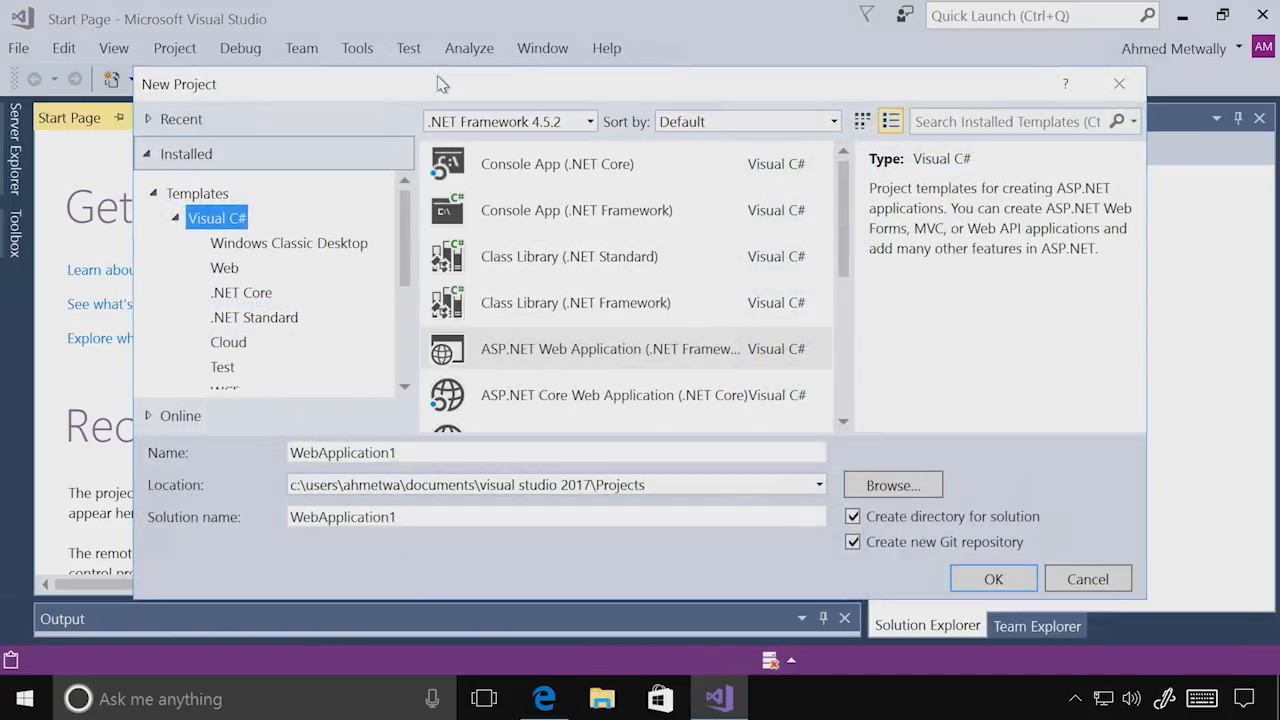
pyautogui.click(515, 357)
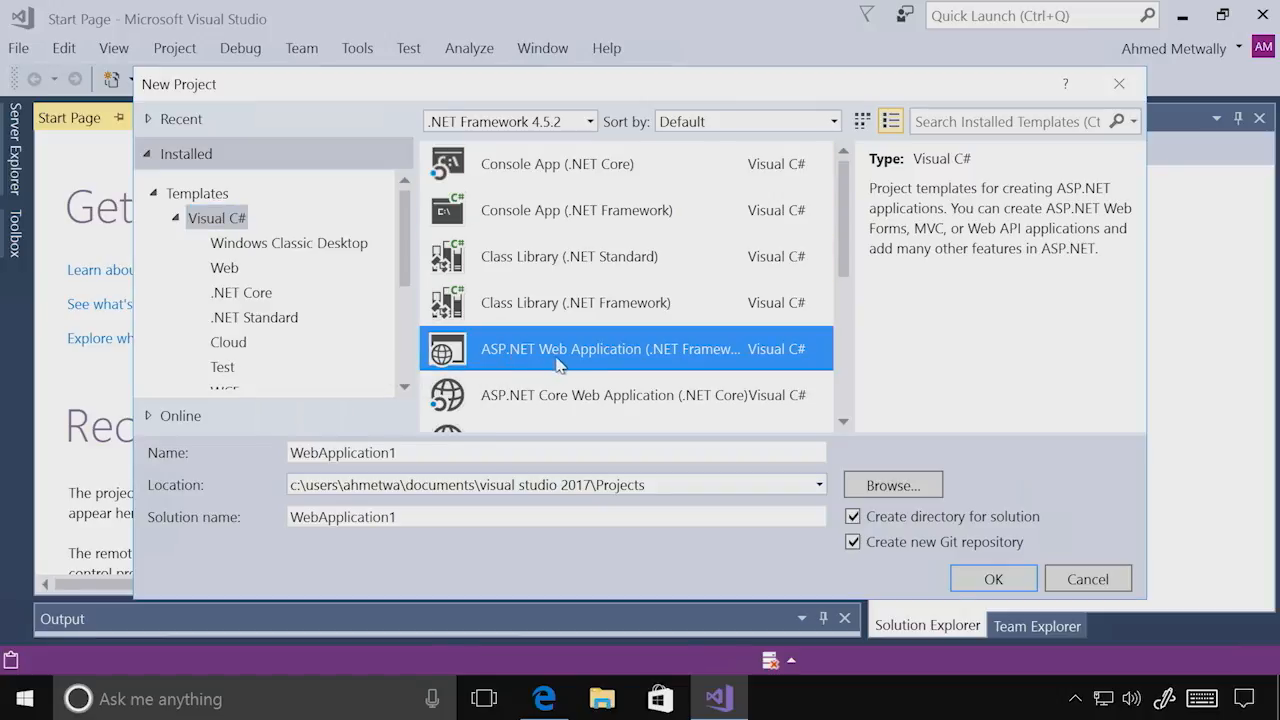
# - Name the project VS2017LaunchDemoCD4VS, keep the new Git repository option enabled, and create it from the Web Forms template
pyautogui.click(444, 453)
pyautogui.doubleClick(358, 453)
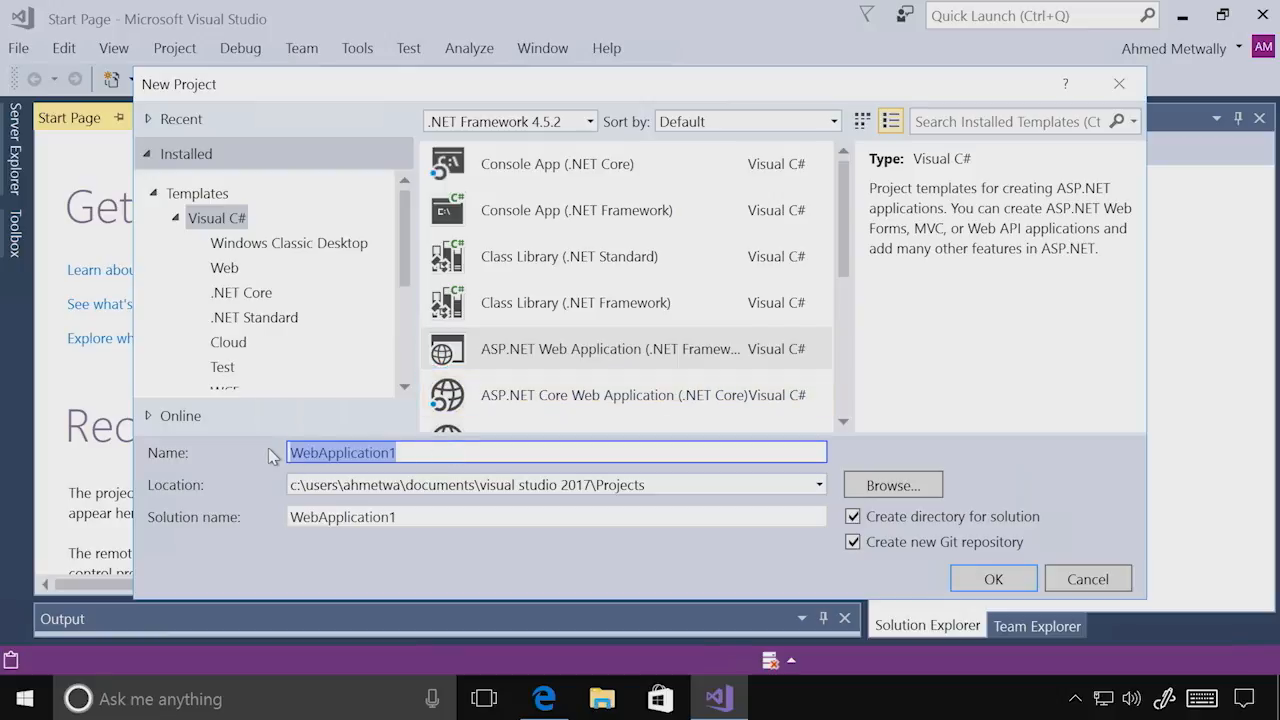
pyautogui.write('VS2017Launc')
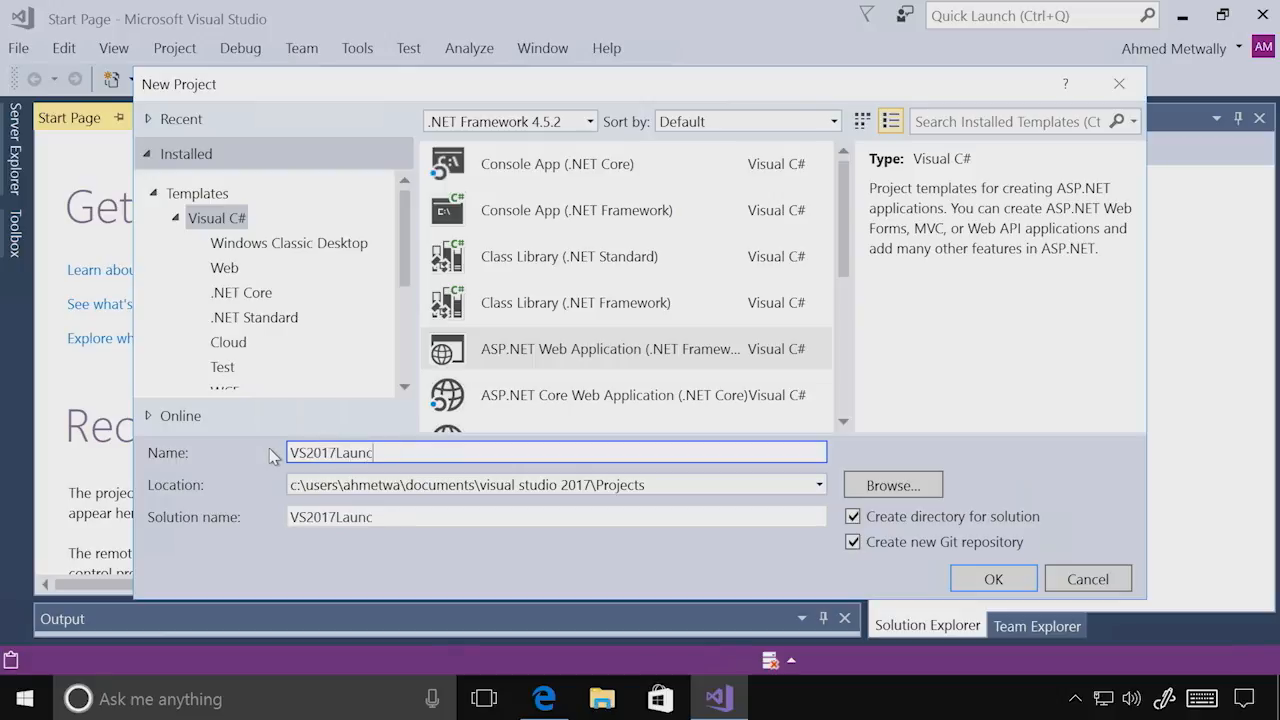
pyautogui.write('hDemoCD4VS')
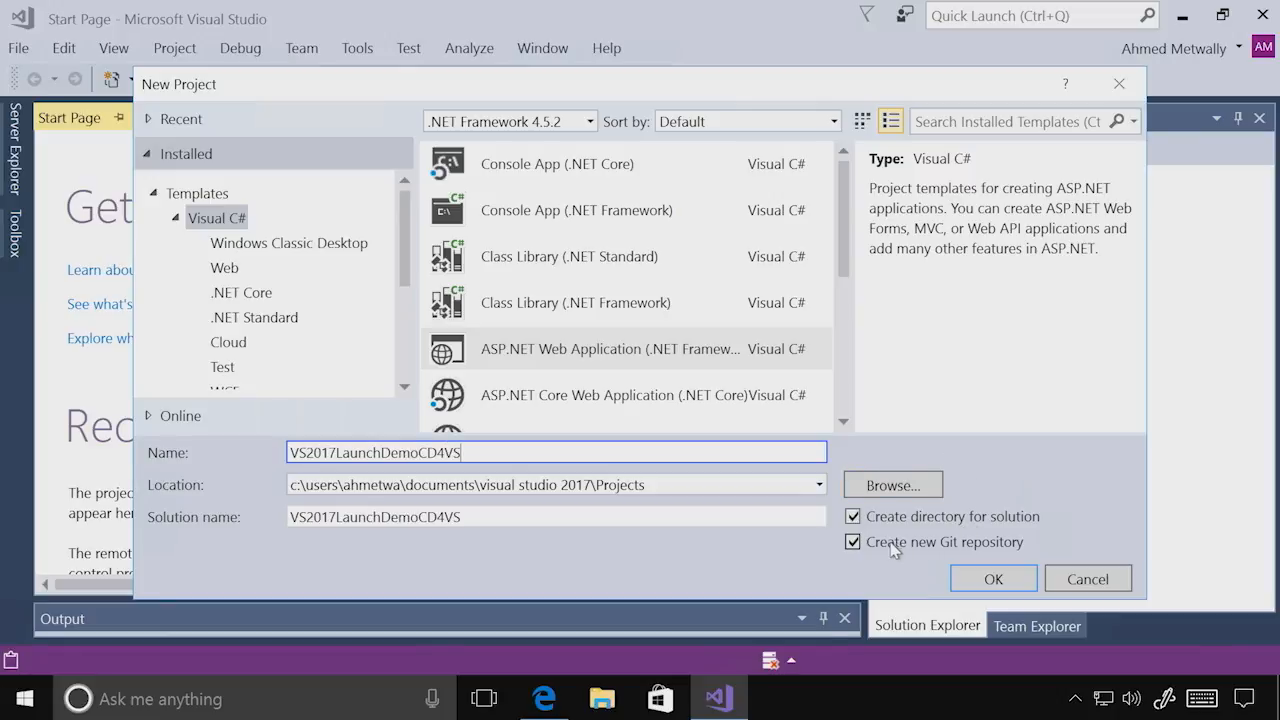
pyautogui.click(982, 580)
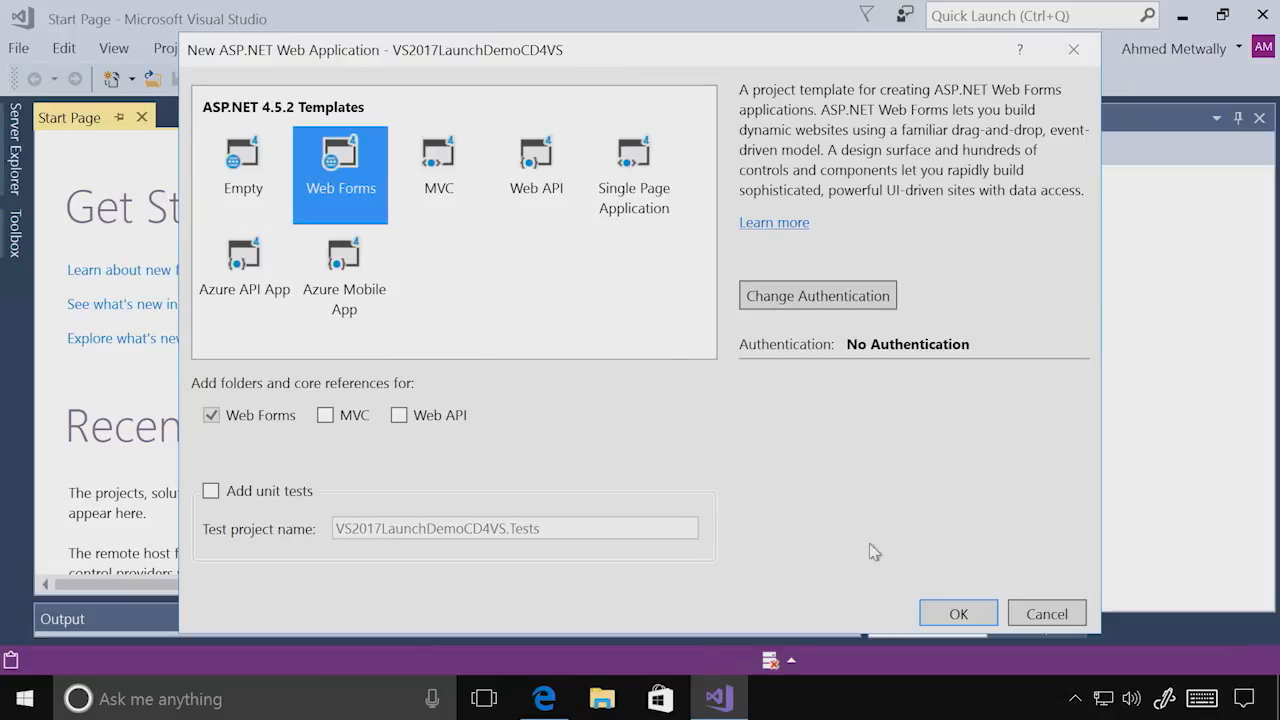
pyautogui.click(950, 614)
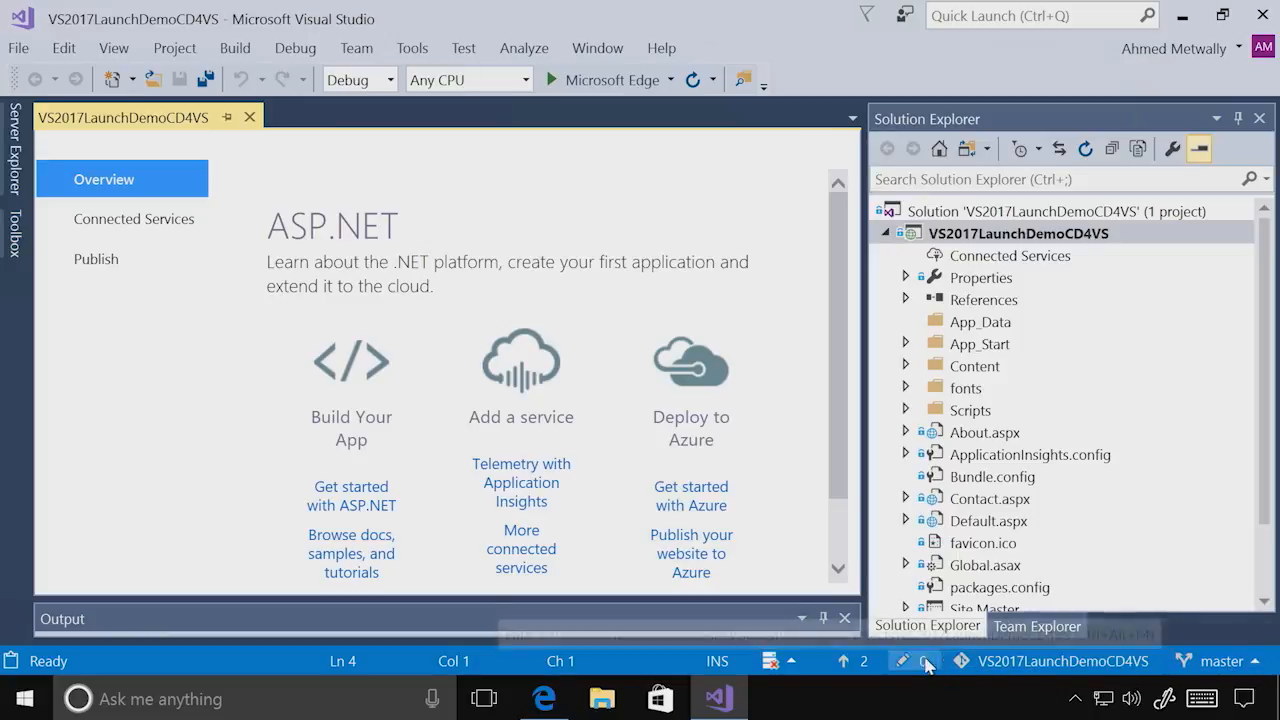
# - Publish the local Git repository to Visual Studio Team Services as VS2017LaunchDemoCD4VS
pyautogui.click(862, 661)
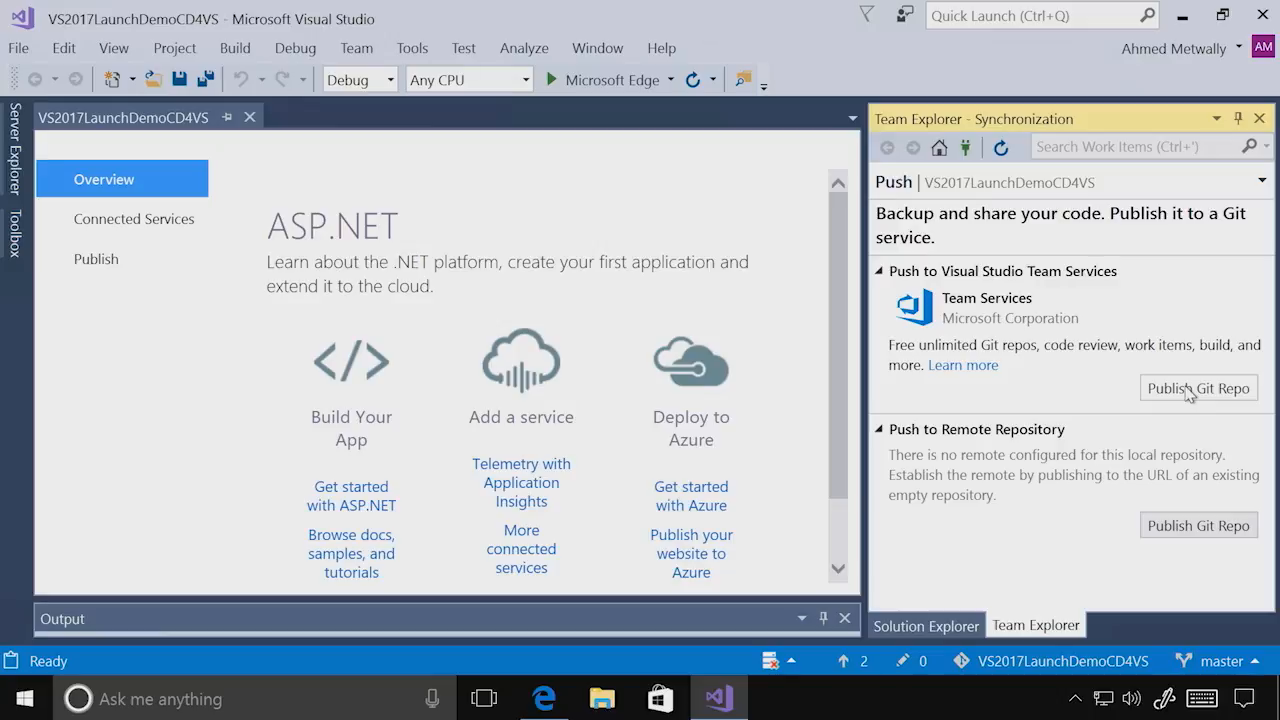
pyautogui.click(1188, 392)
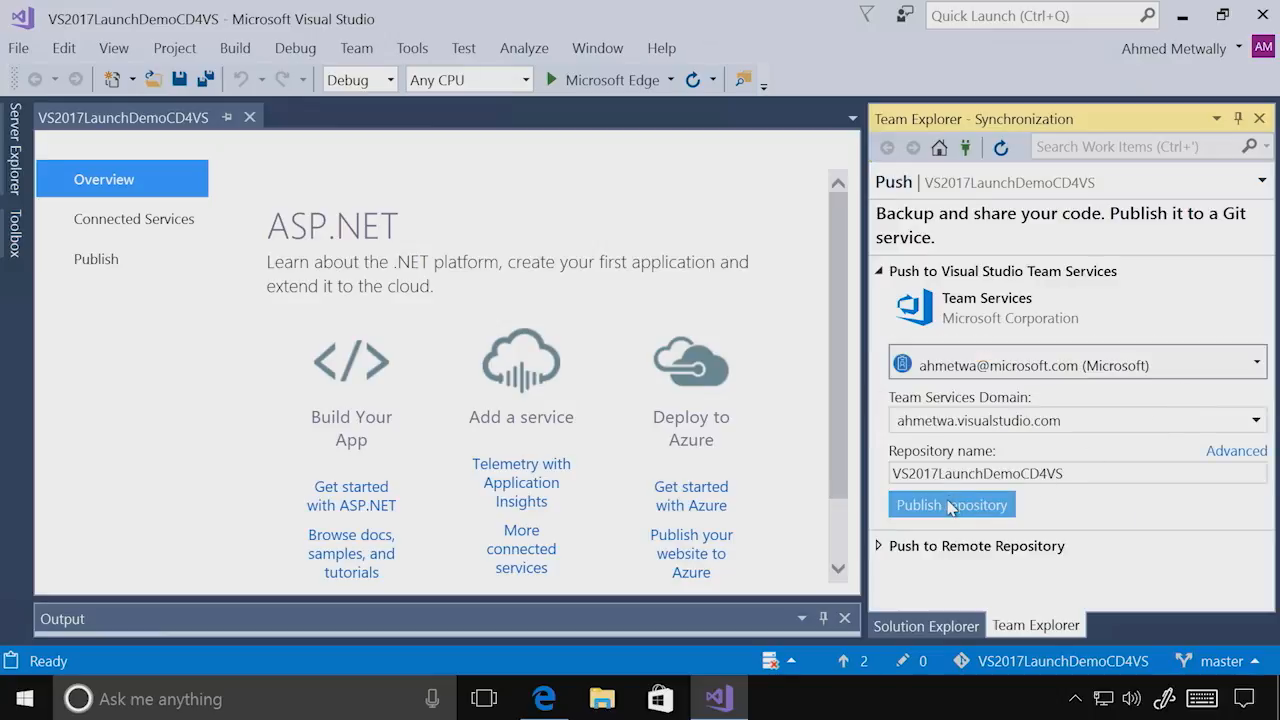
pyautogui.click(950, 506)
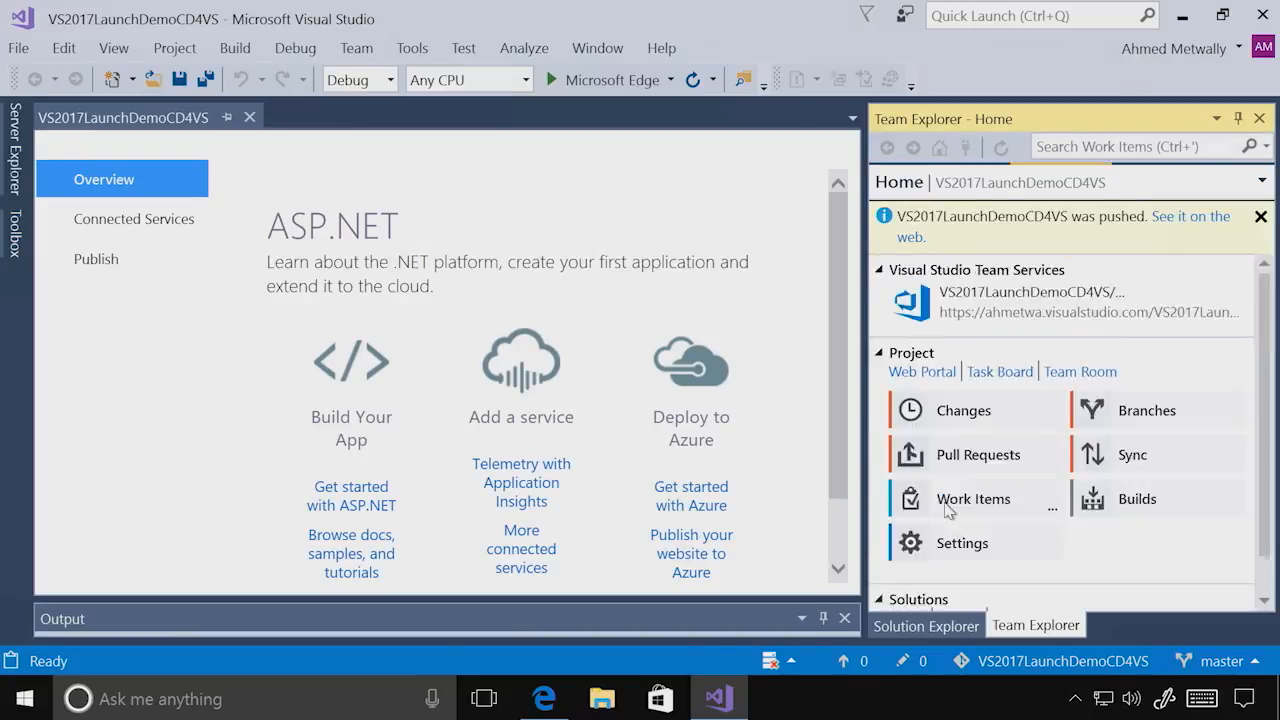
# - Open the Configure Continuous Delivery settings for the VS2017LaunchDemoCD4VS project and keep master as the branch
pyautogui.click(927, 626)
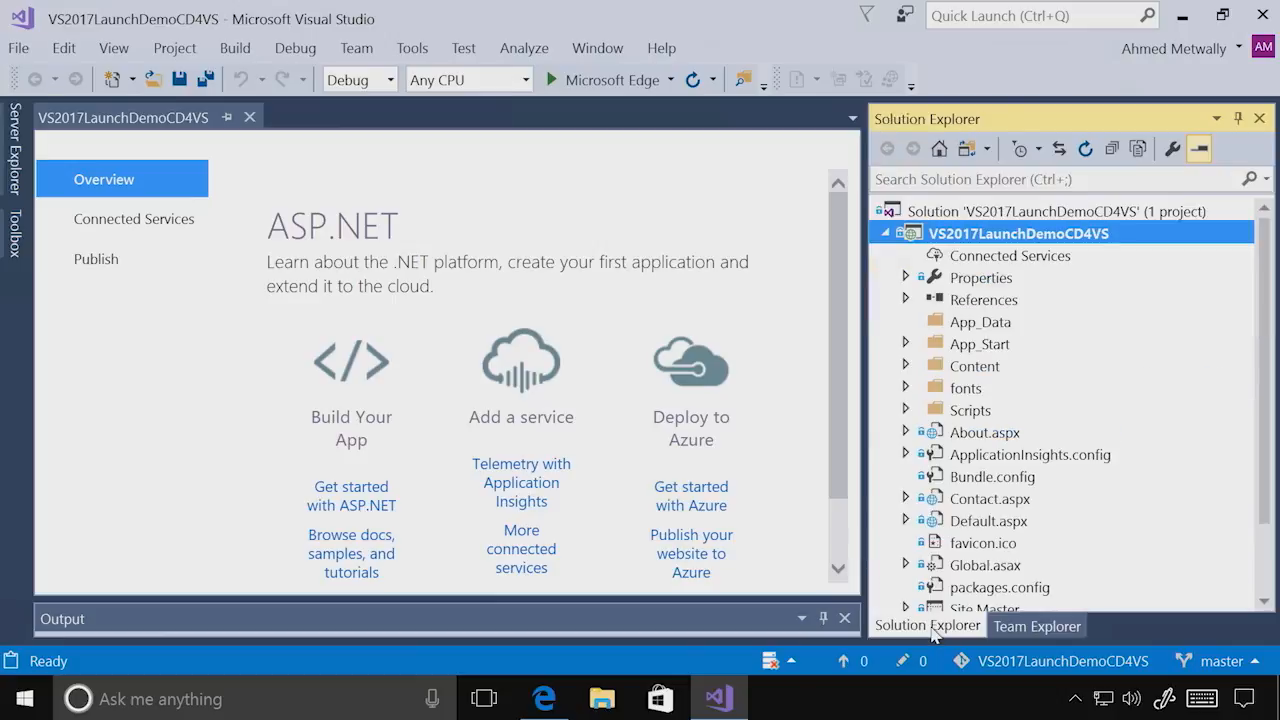
pyautogui.rightClick(950, 240)
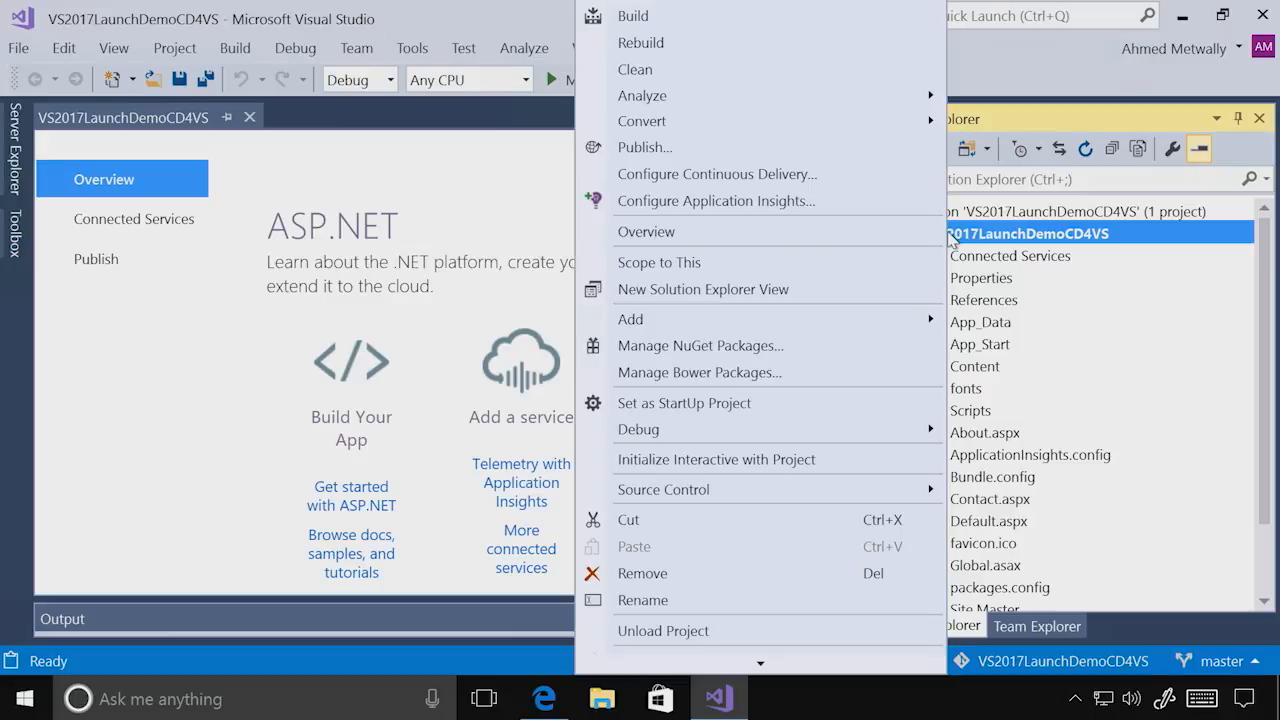
pyautogui.click(795, 178)
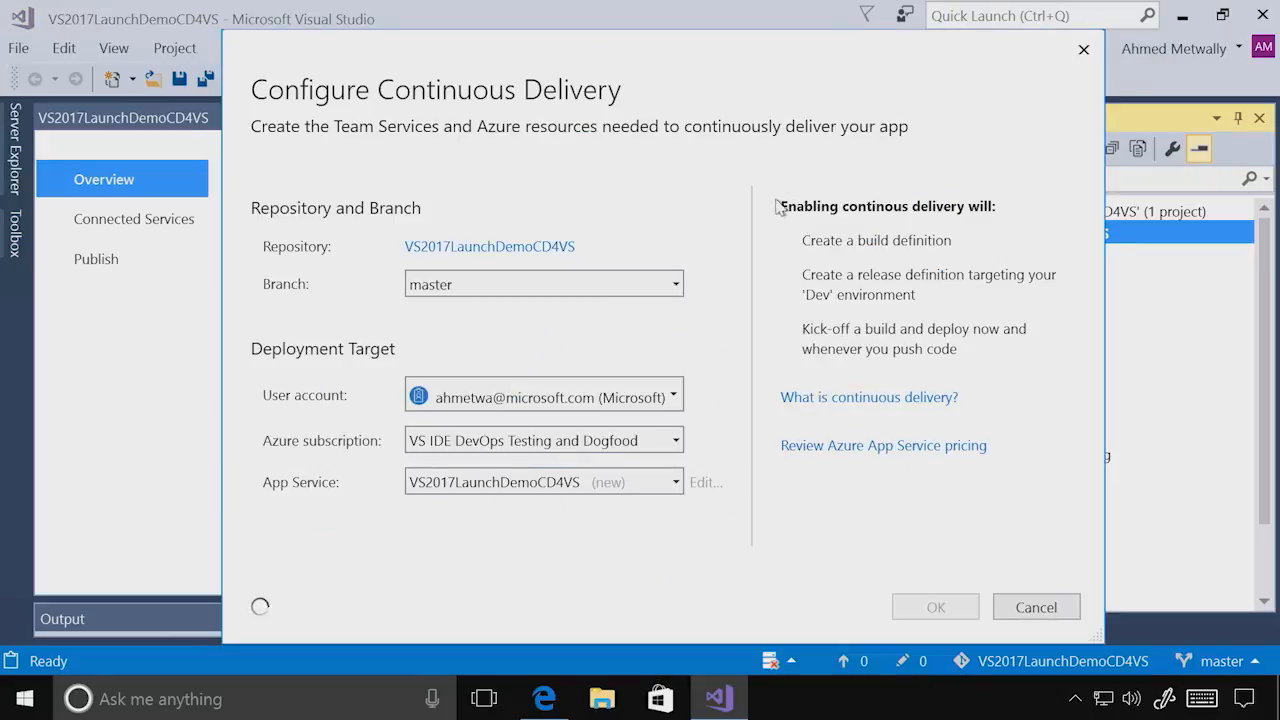
pyautogui.click(496, 288)
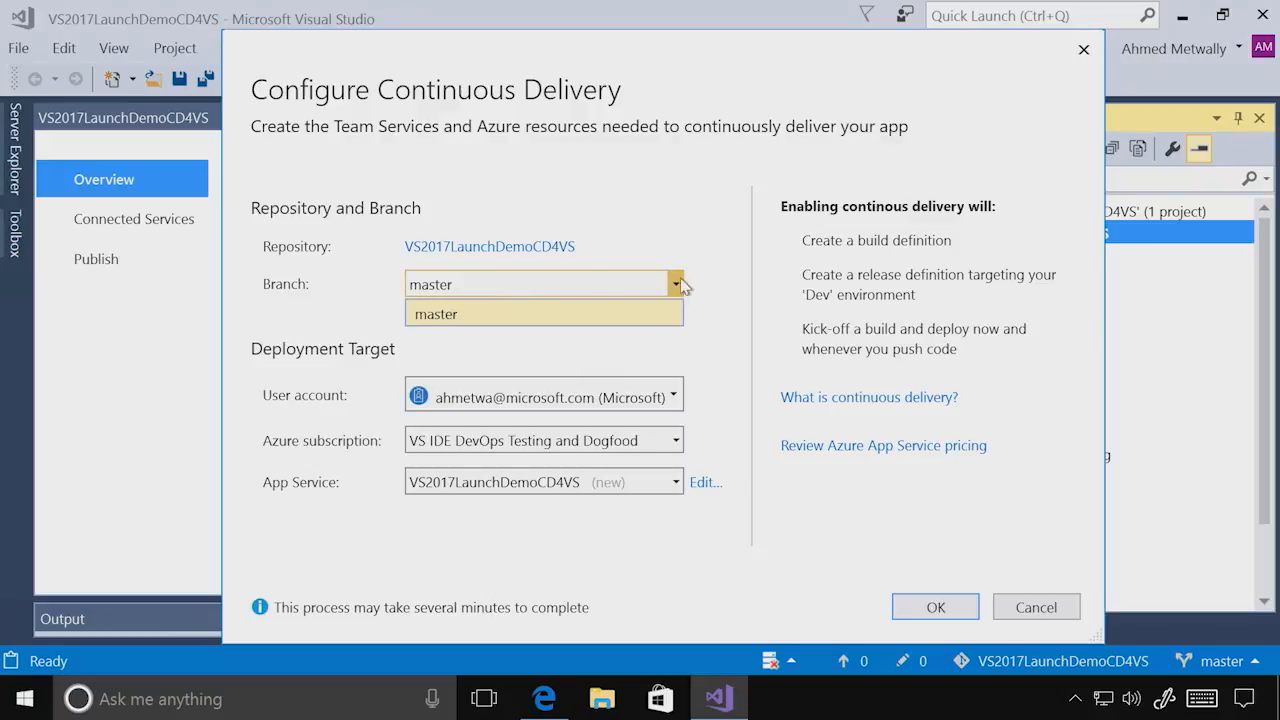
pyautogui.click(713, 334)
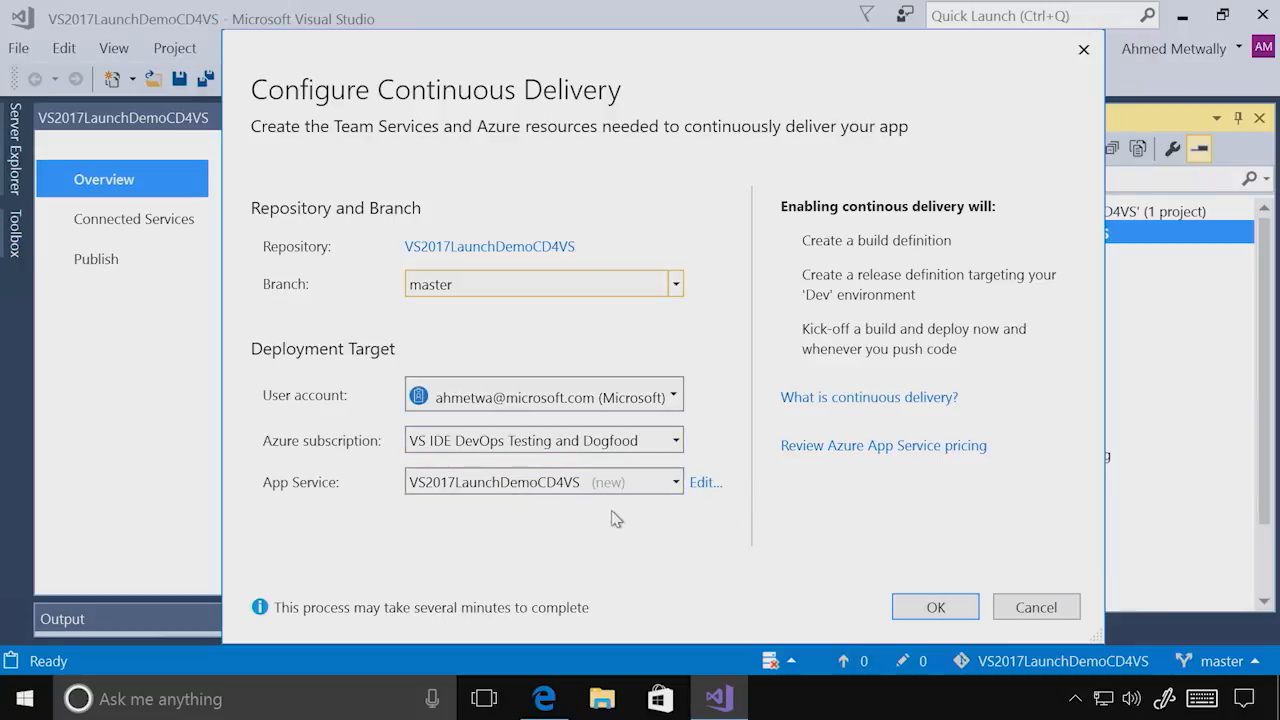
# - Name the new App Service VS2017LaunchDemoCD4VS20170307 and start the continuous delivery setup with the remaining defaults
pyautogui.click(676, 482)
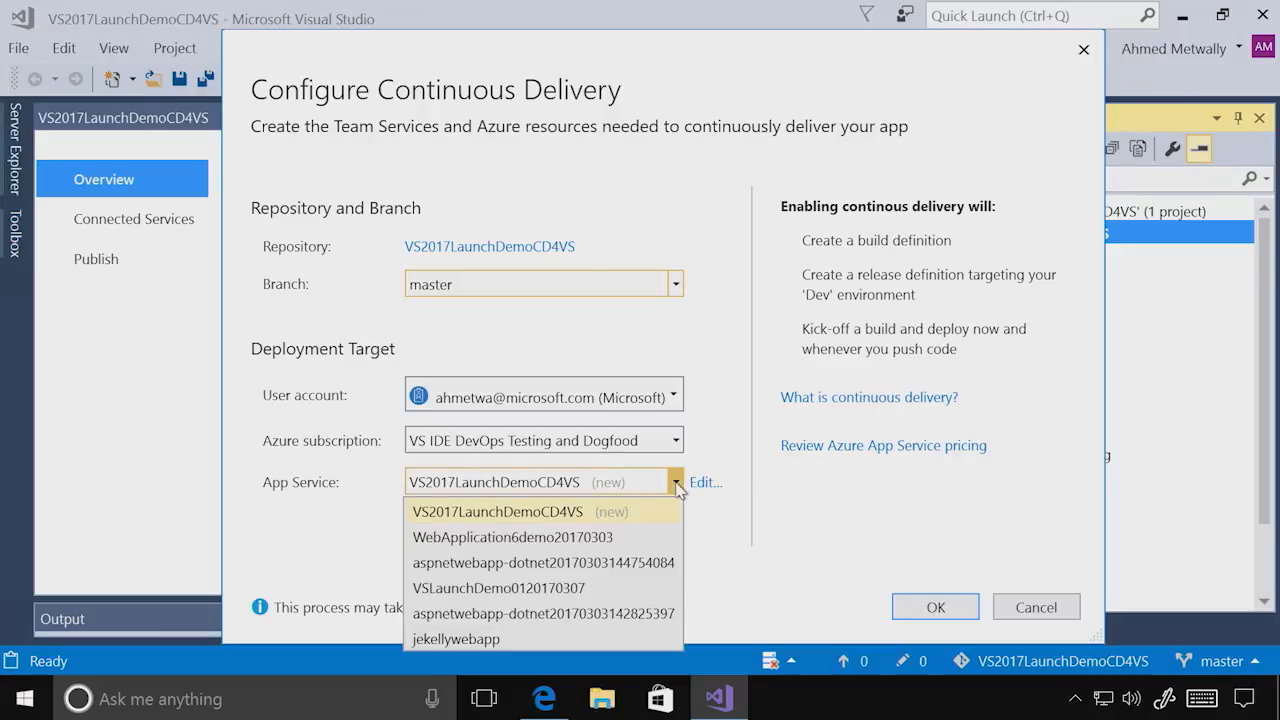
pyautogui.click(352, 557)
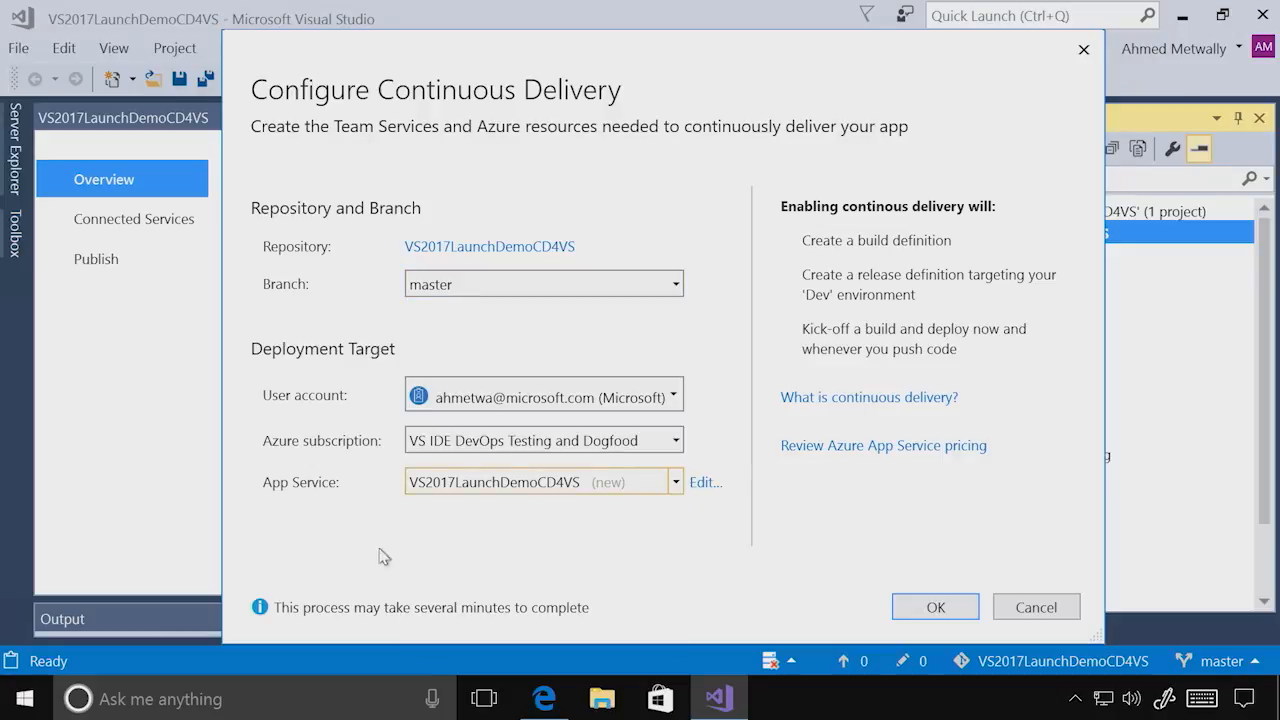
pyautogui.click(702, 485)
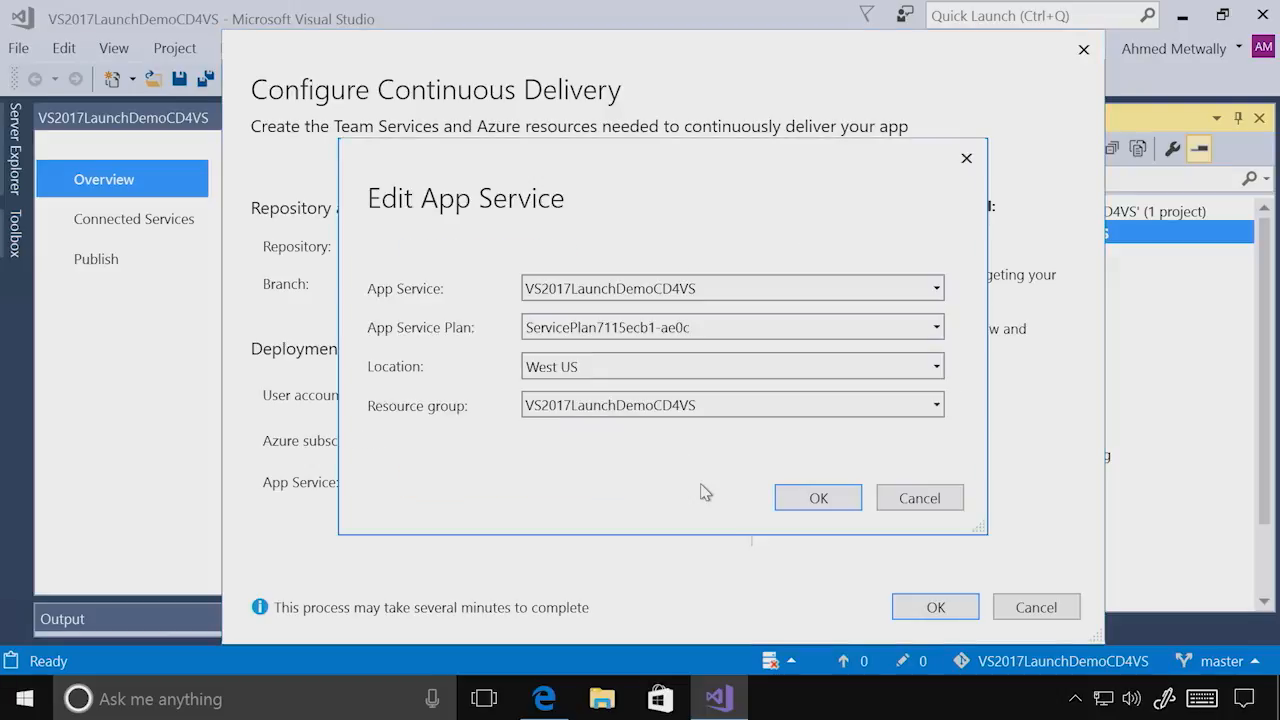
pyautogui.click(722, 289)
pyautogui.click(719, 289)
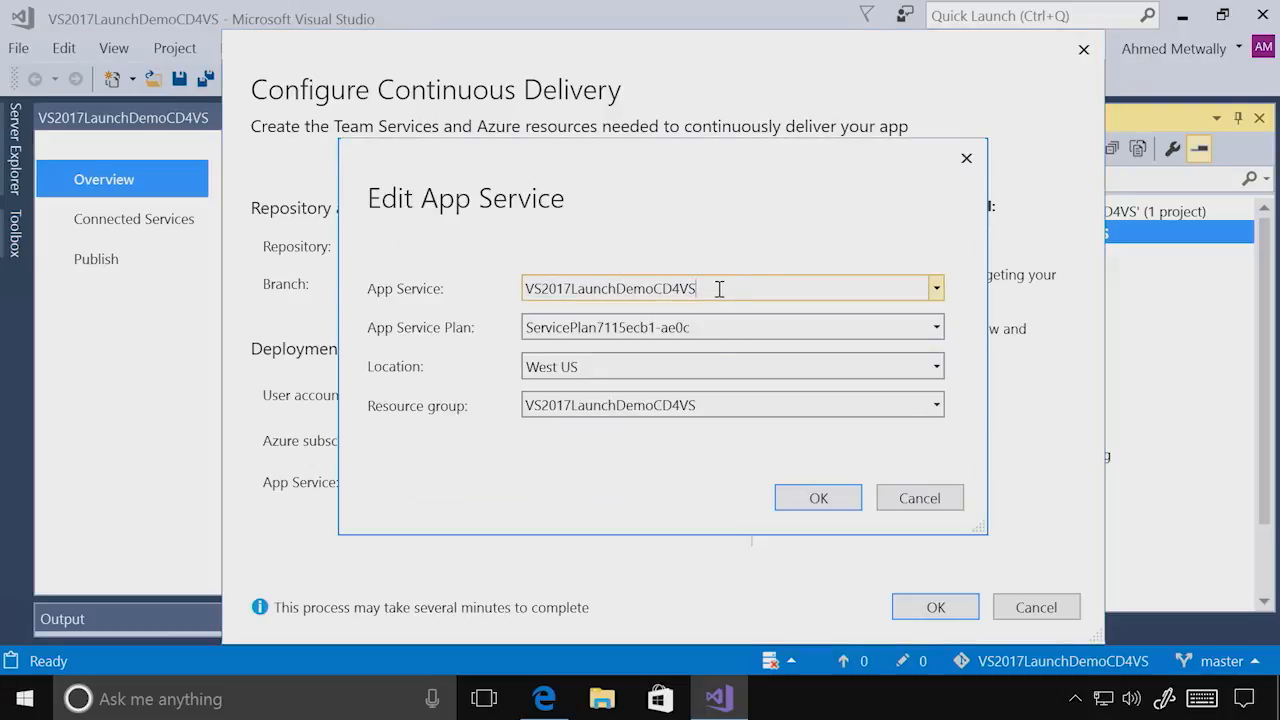
pyautogui.write('20170307')
pyautogui.click(810, 503)
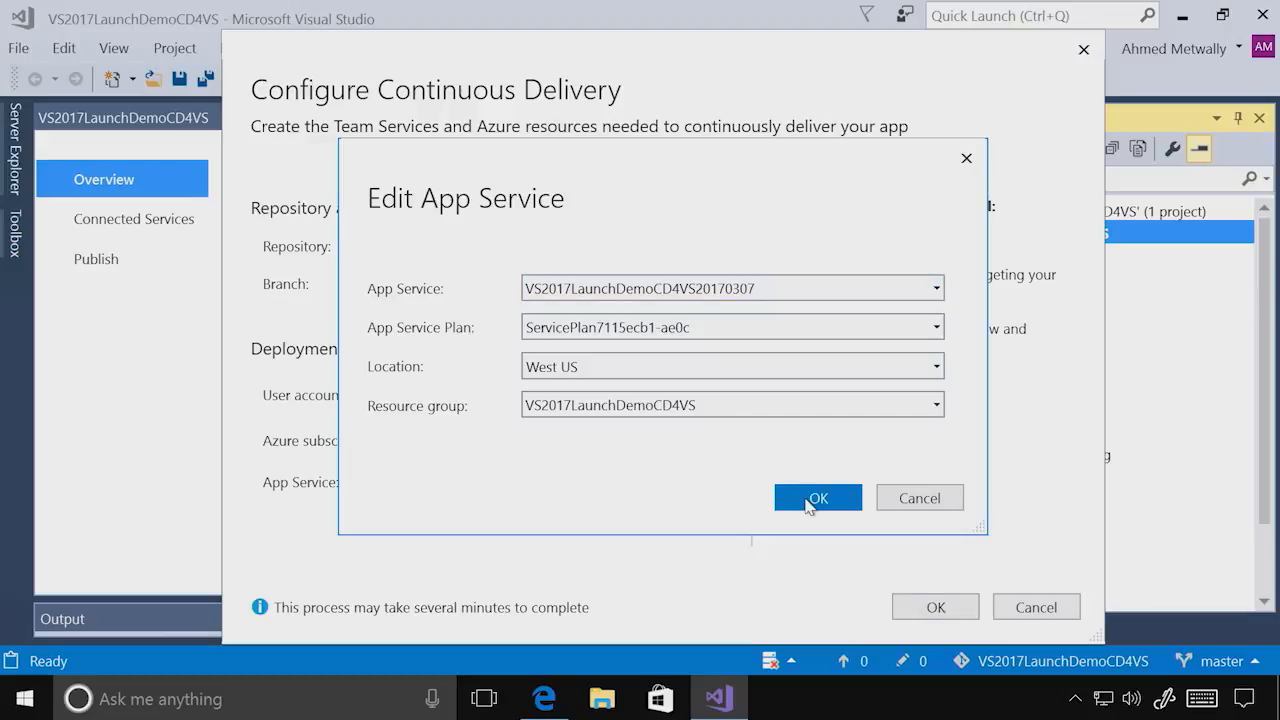
pyautogui.click(952, 610)
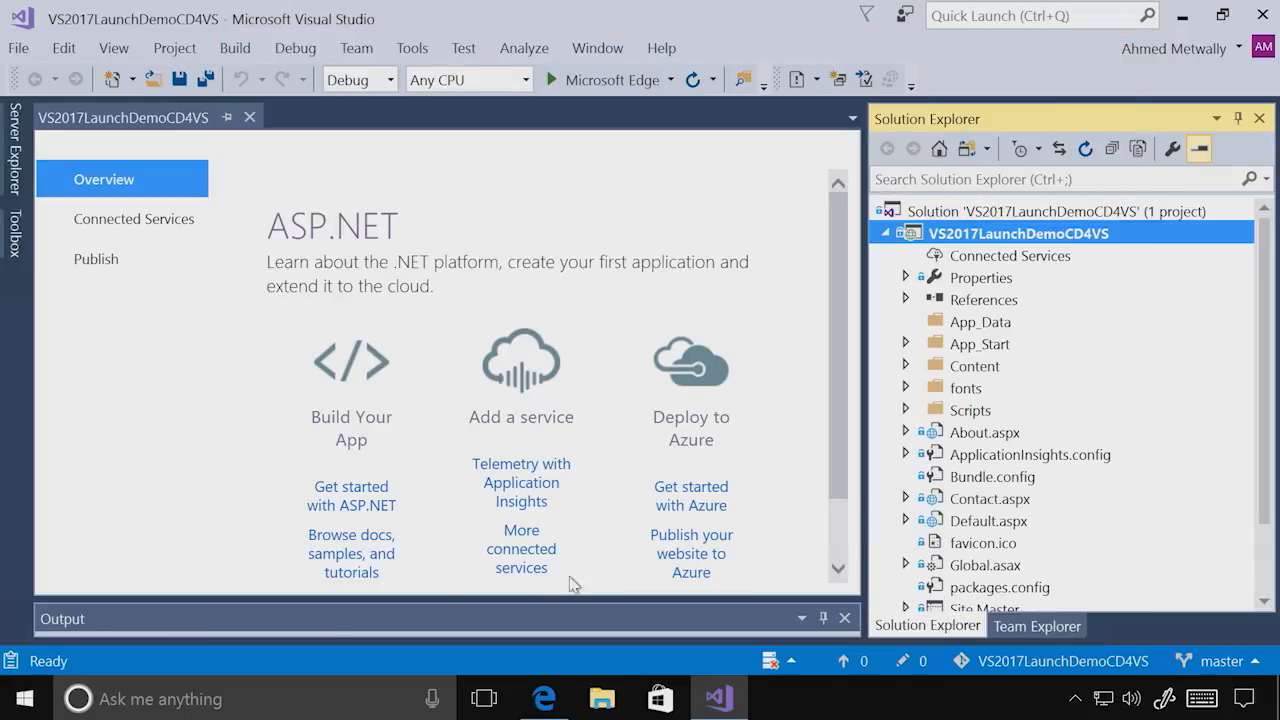
# - Check the CI/CD setup progress and enlarge the output area to read the Continuous Delivery Tools log
pyautogui.click(12, 662)
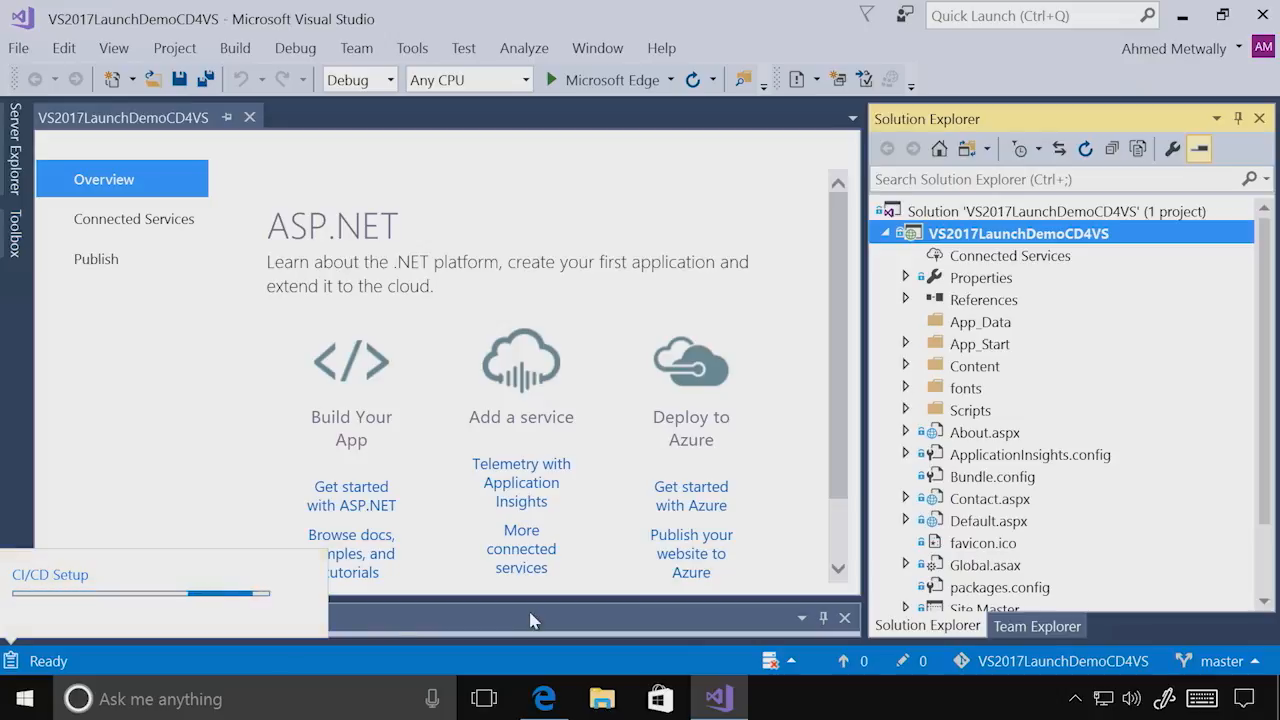
pyautogui.moveTo(512, 600); pyautogui.dragTo(501, 409)
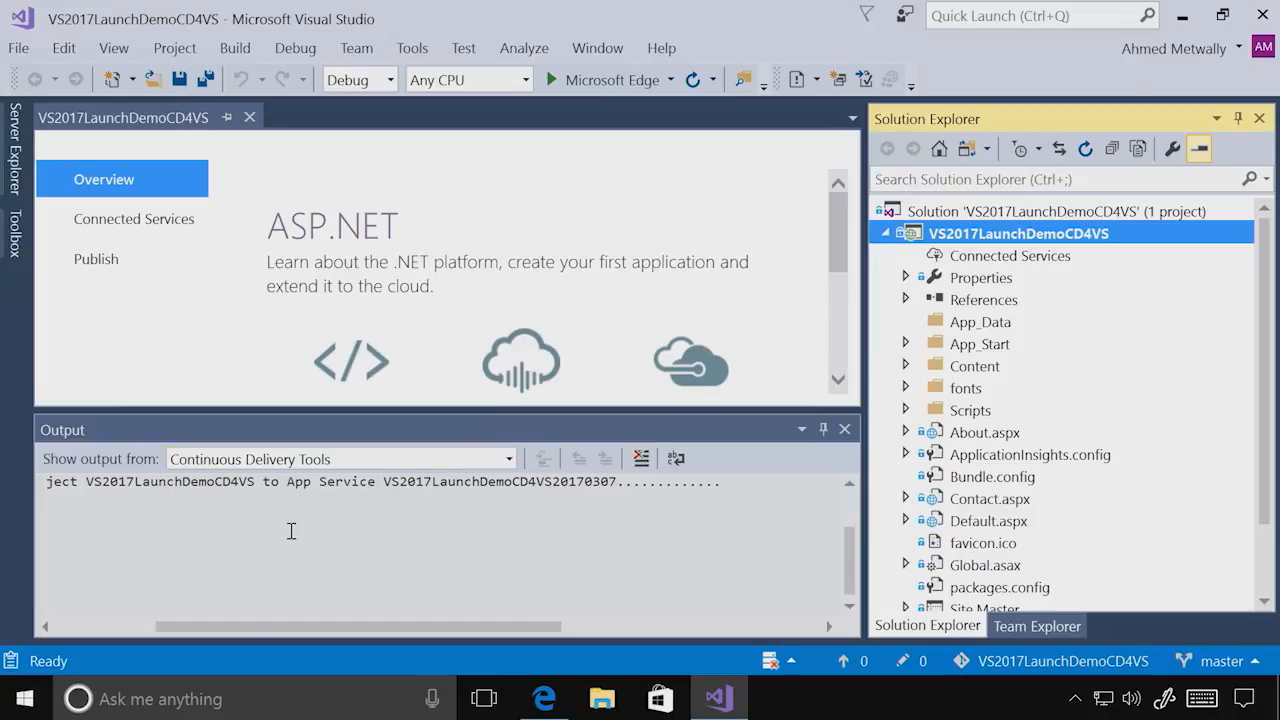
pyautogui.moveTo(214, 629); pyautogui.dragTo(49, 614)
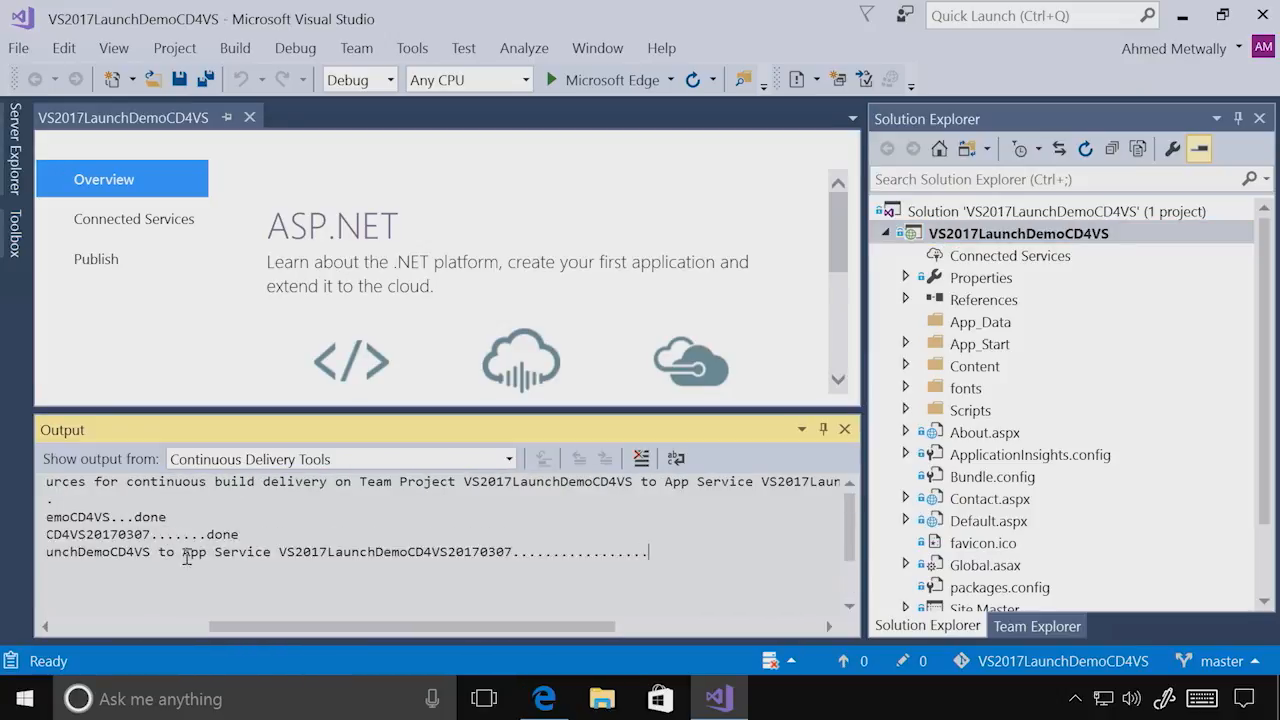
pyautogui.moveTo(223, 631); pyautogui.dragTo(3, 628)
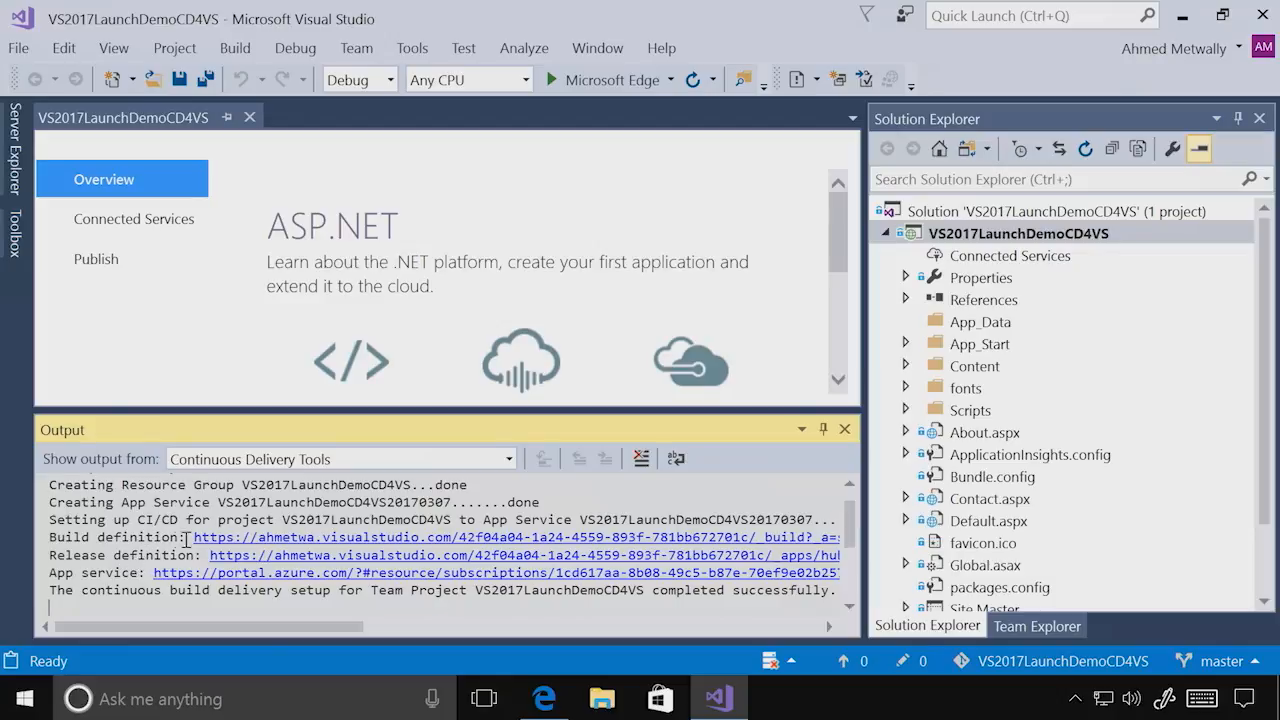
# - Copy the build definition link from the Continuous Delivery Tools log and open it in a new tab in Microsoft Edge
pyautogui.moveTo(207, 531); pyautogui.dragTo(604, 540)
pyautogui.hotkey('ctrl', 'c')
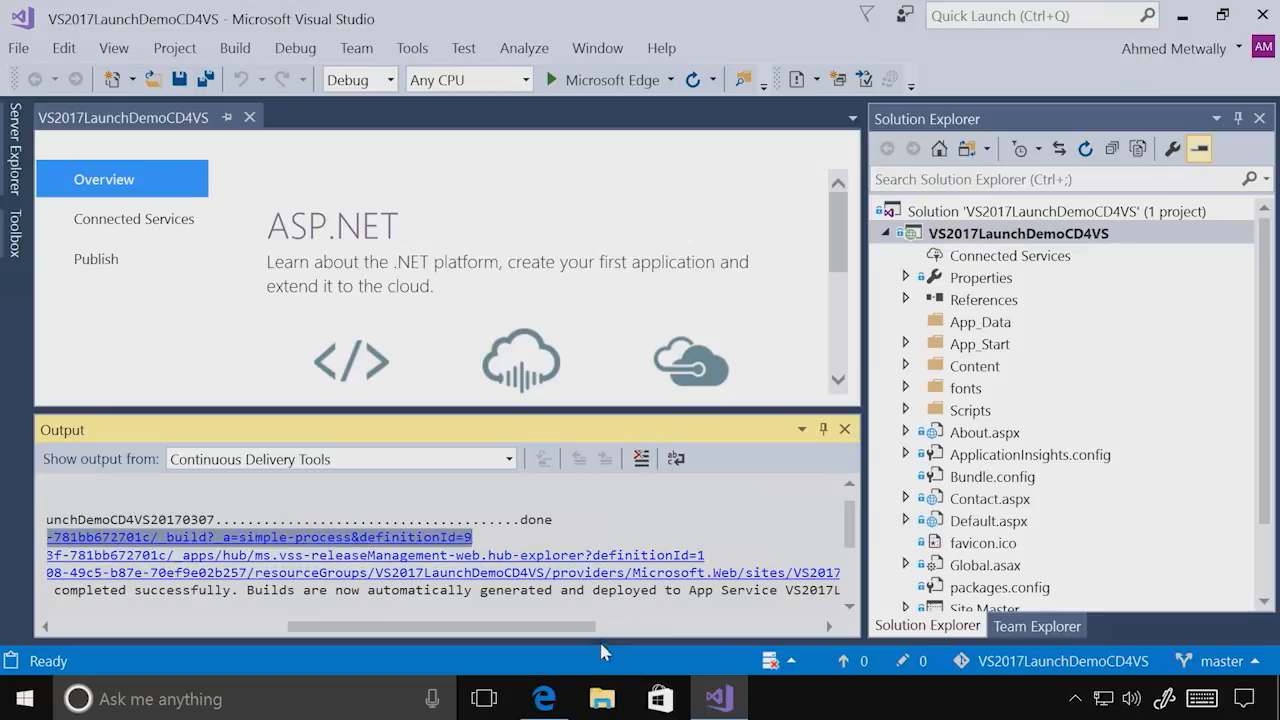
pyautogui.click(544, 698)
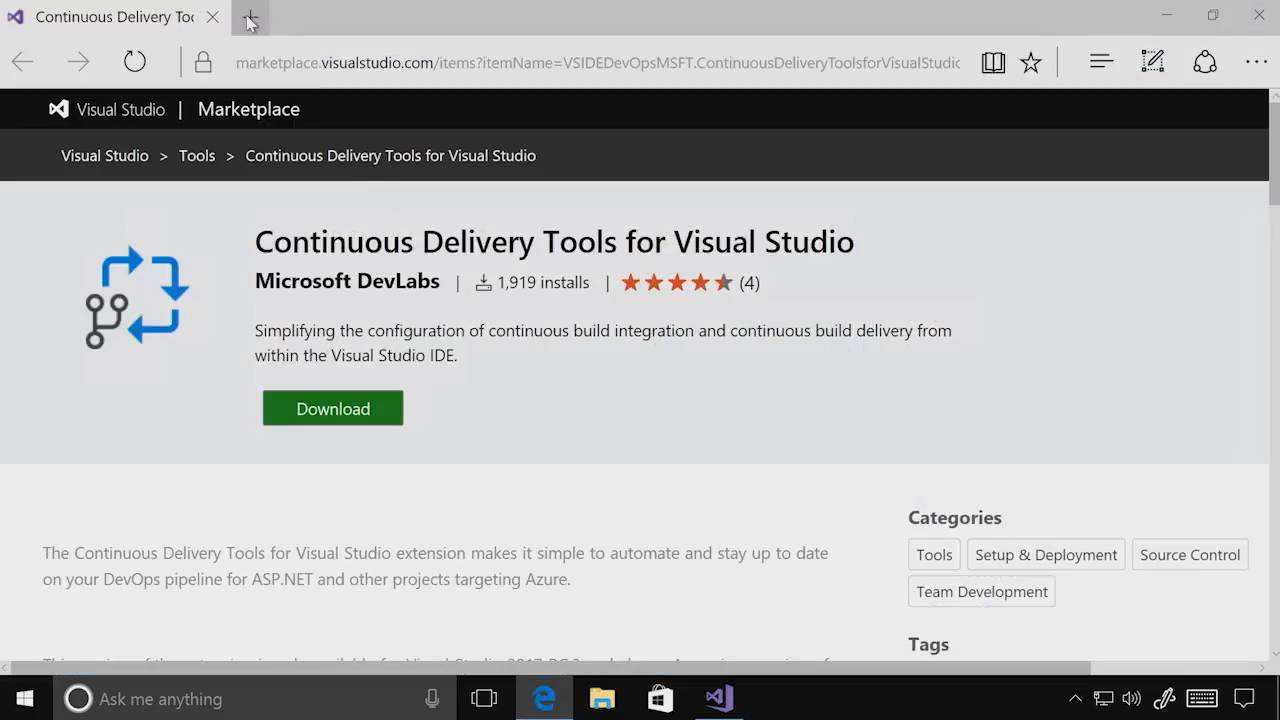
pyautogui.click(250, 18)
pyautogui.hotkey('ctrl', 'v')
pyautogui.press('Return')
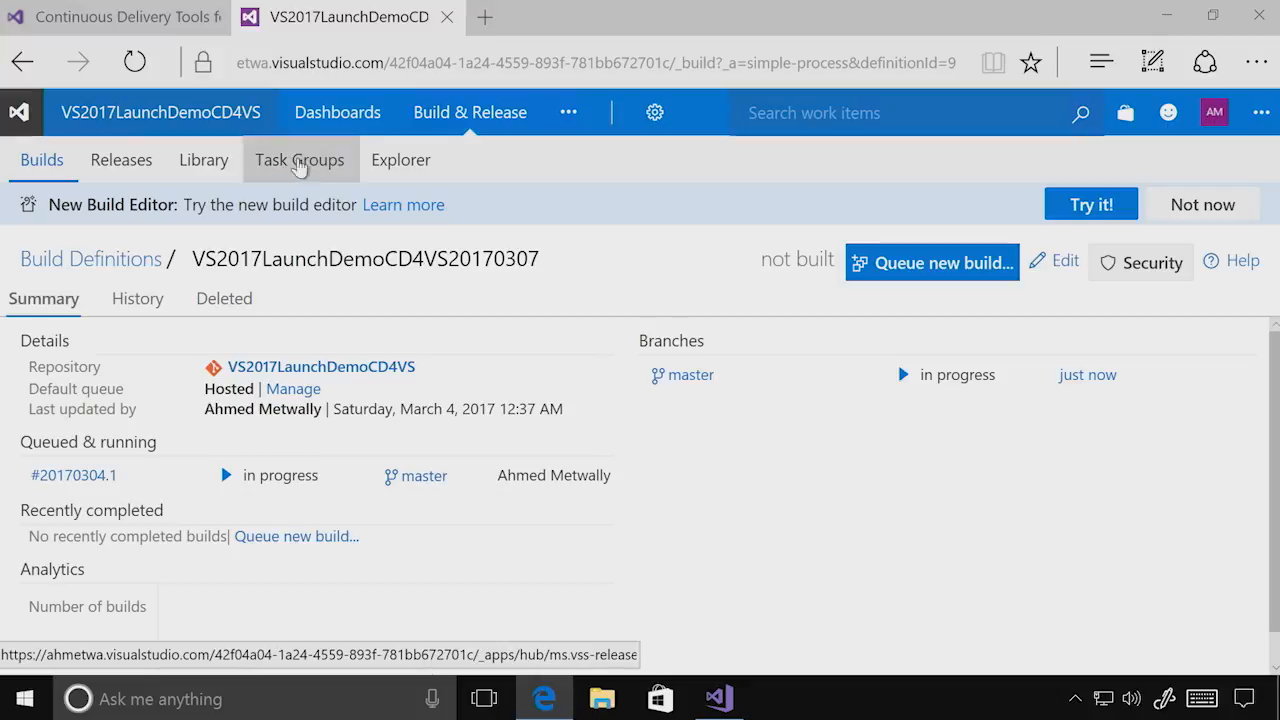
# - Check the project's release definitions, and open the running build 20170304.1 from the build definitions
pyautogui.click(122, 167)
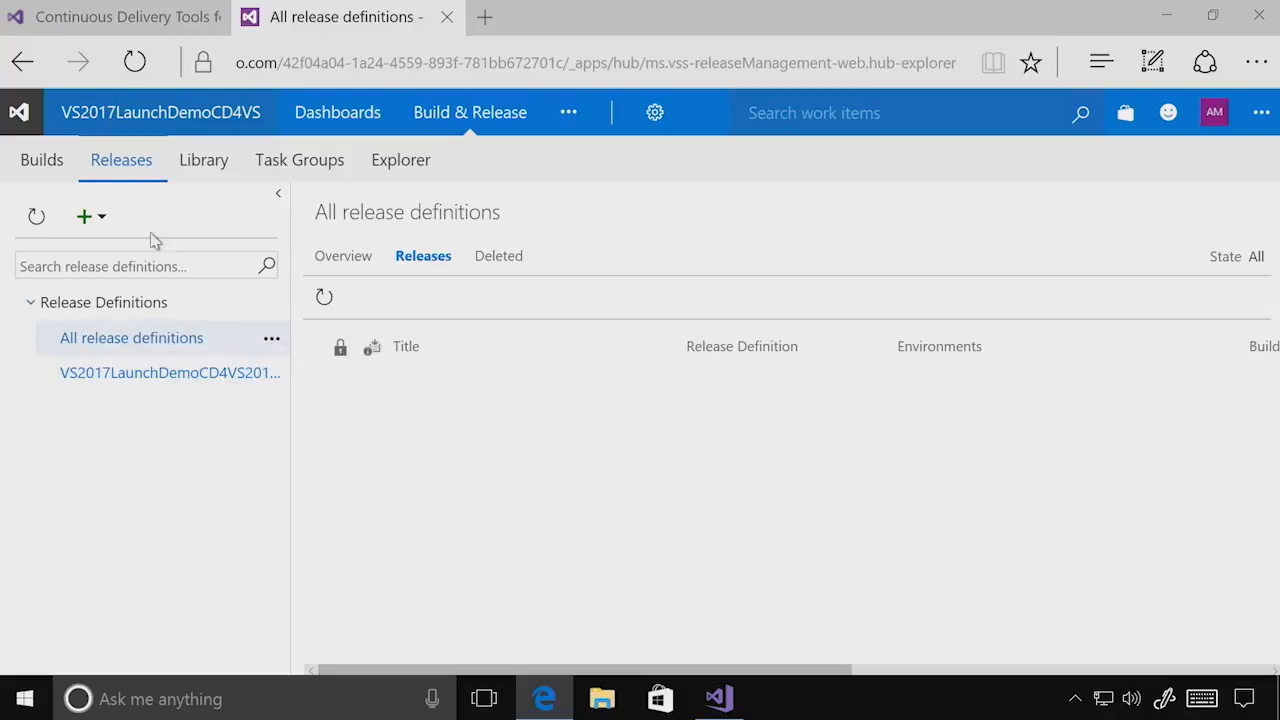
pyautogui.click(41, 163)
pyautogui.click(455, 381)
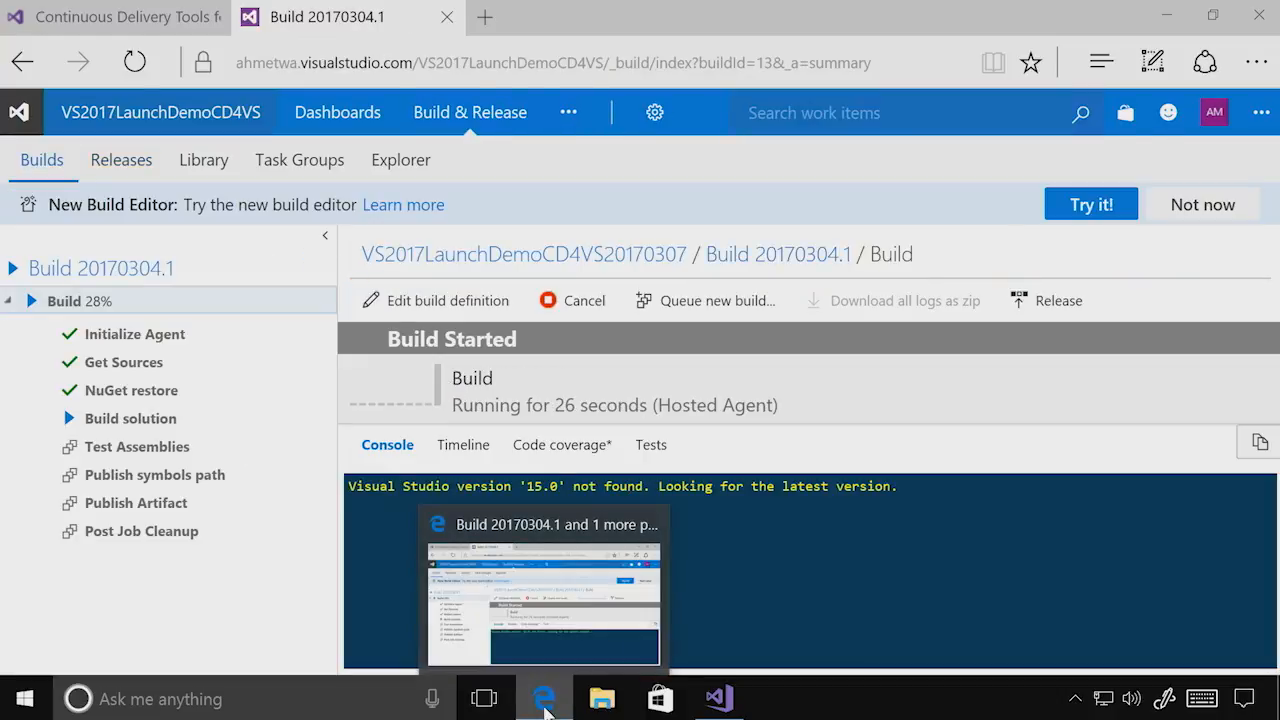
# - Open the App Service link from the Visual Studio log in a new Edge tab, and visit the App Service's site URL
pyautogui.click(718, 698)
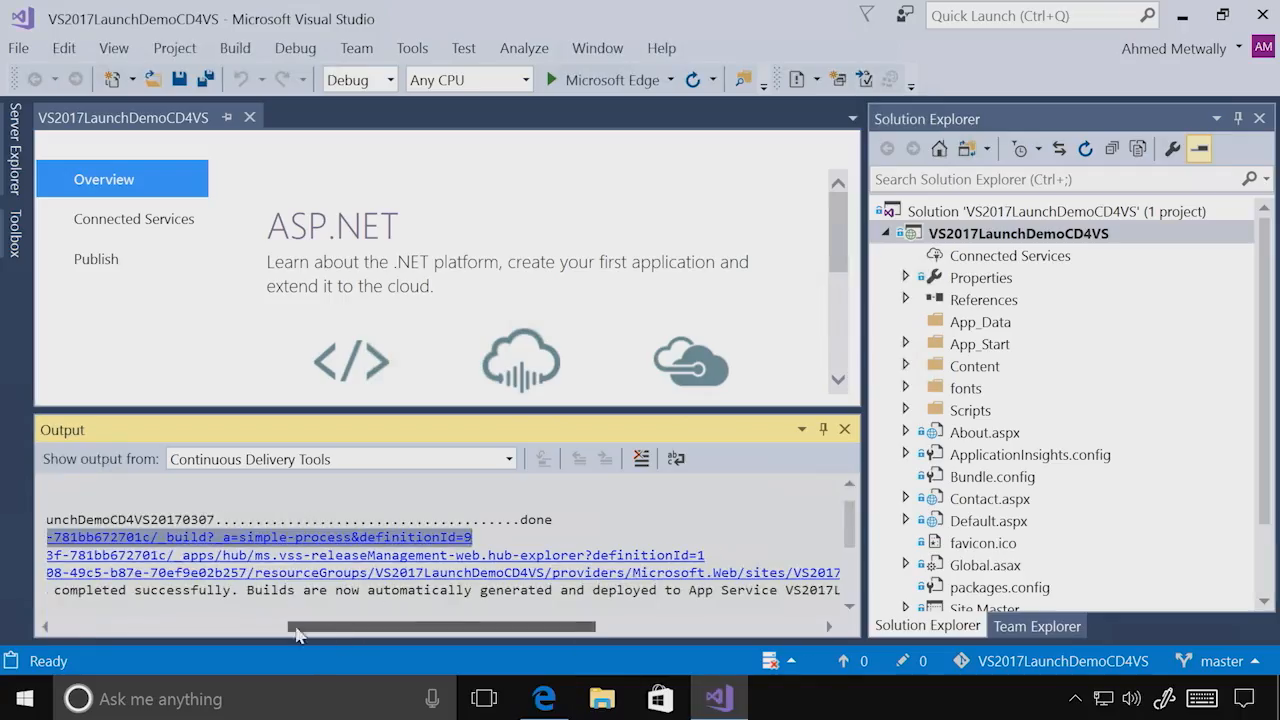
pyautogui.moveTo(330, 628); pyautogui.dragTo(96, 628)
pyautogui.moveTo(155, 570); pyautogui.dragTo(888, 577)
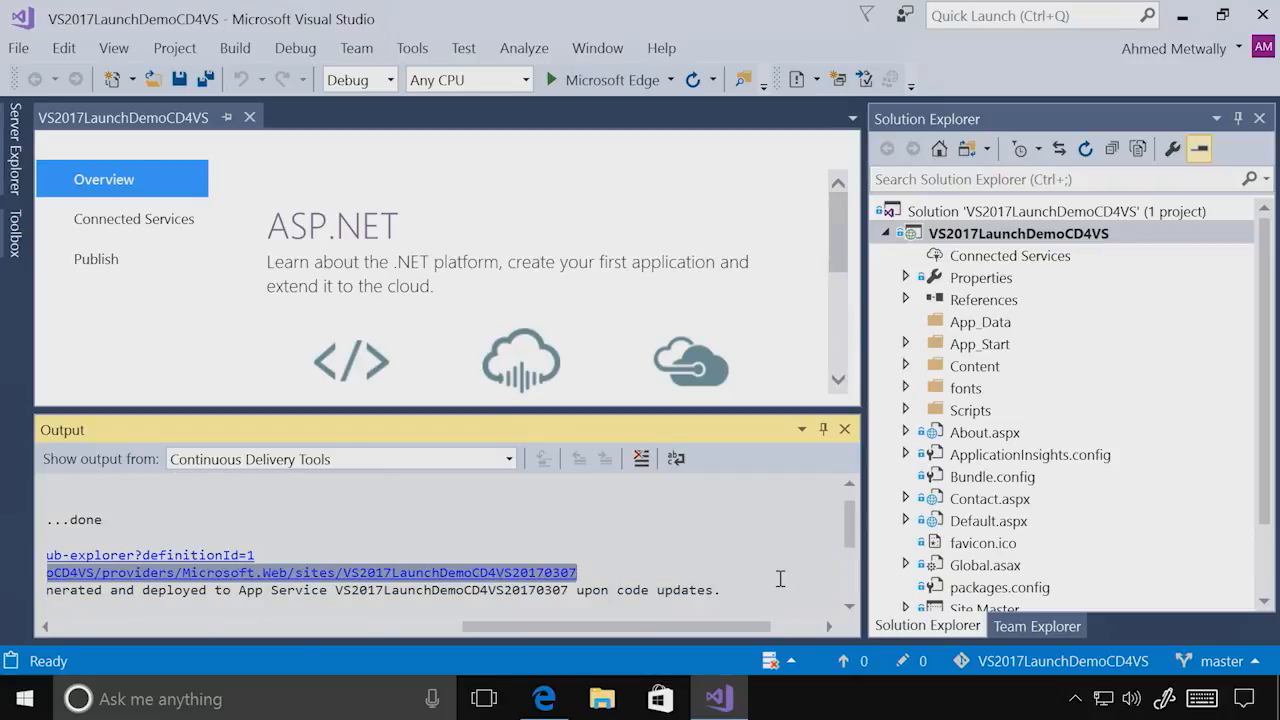
pyautogui.click(544, 698)
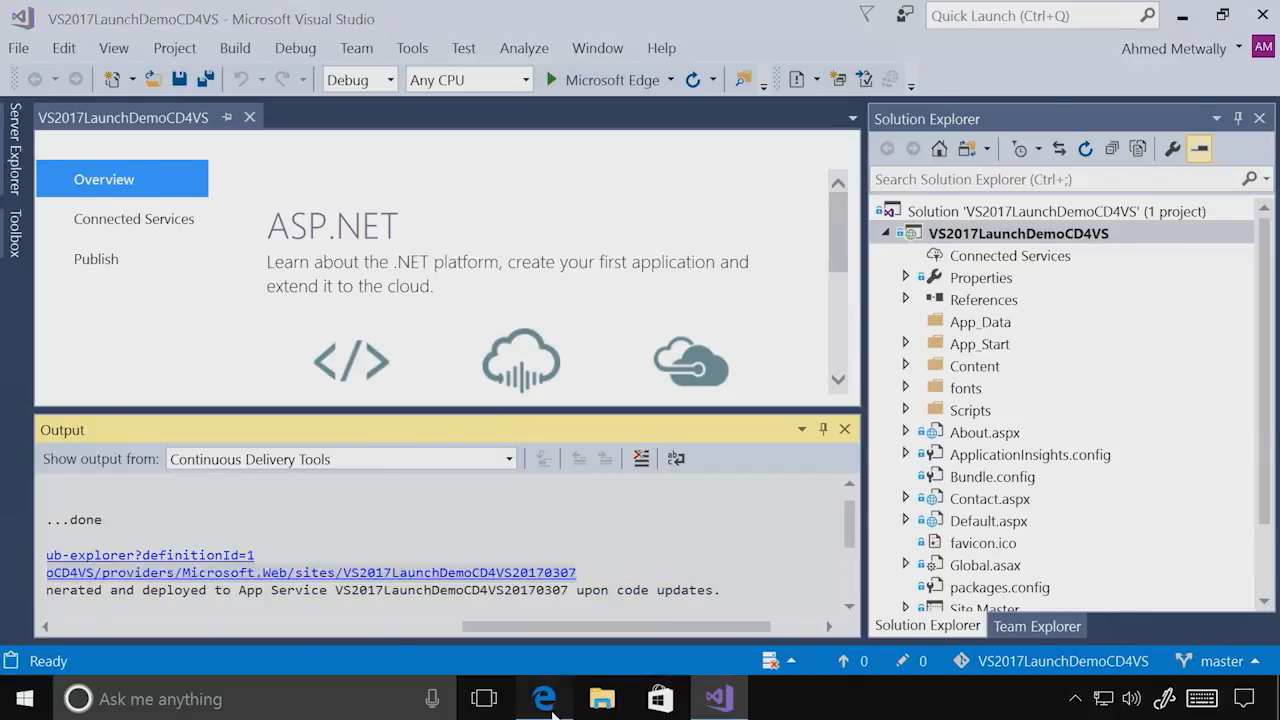
pyautogui.click(484, 18)
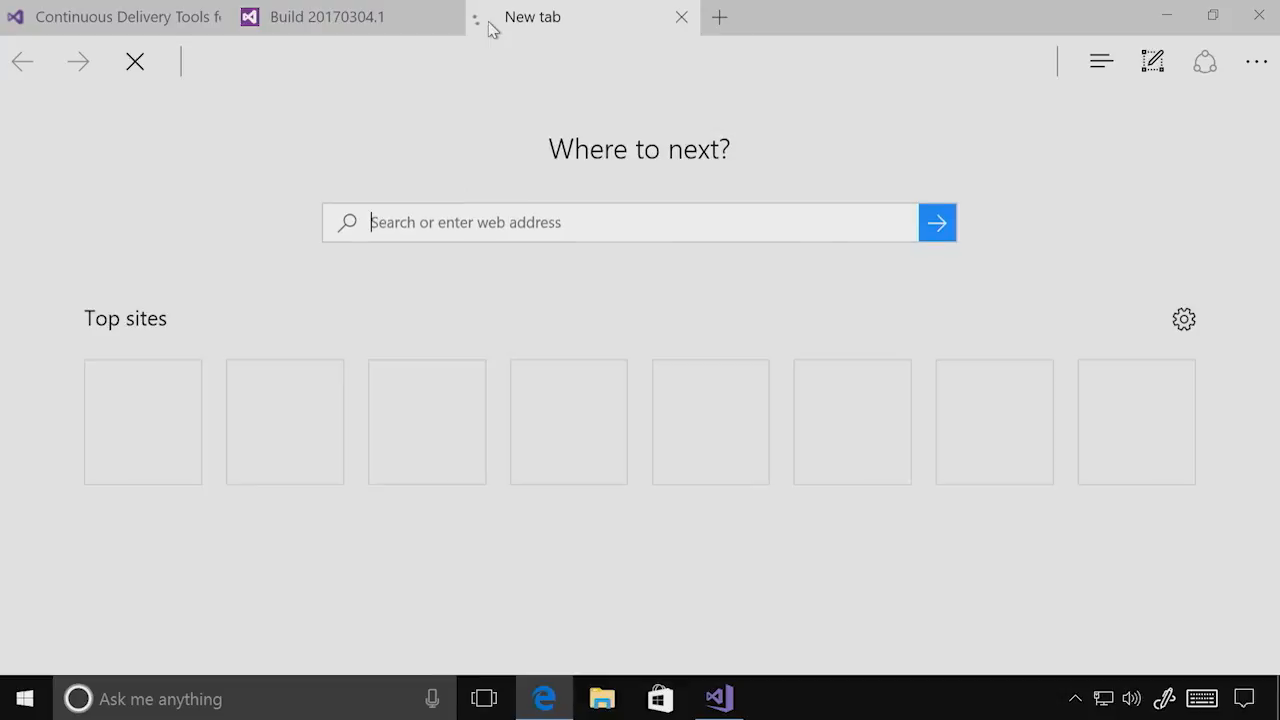
pyautogui.hotkey('ctrl', 'v')
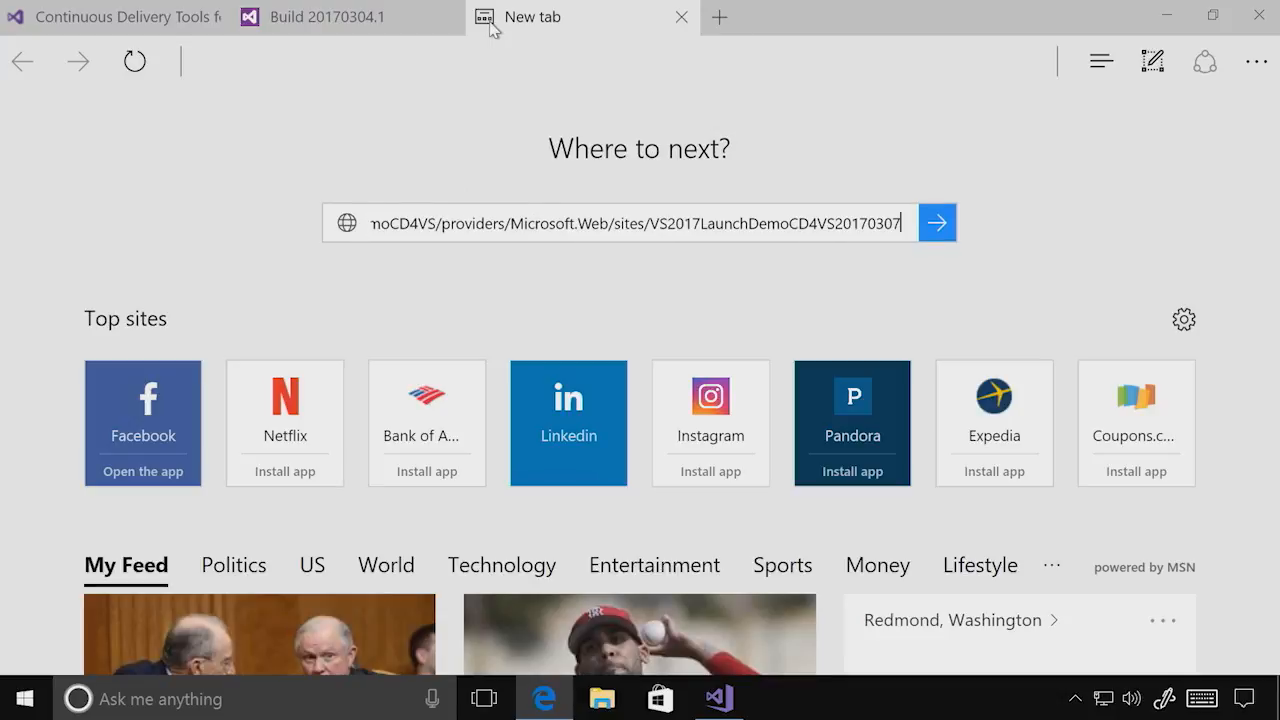
pyautogui.press('Return')
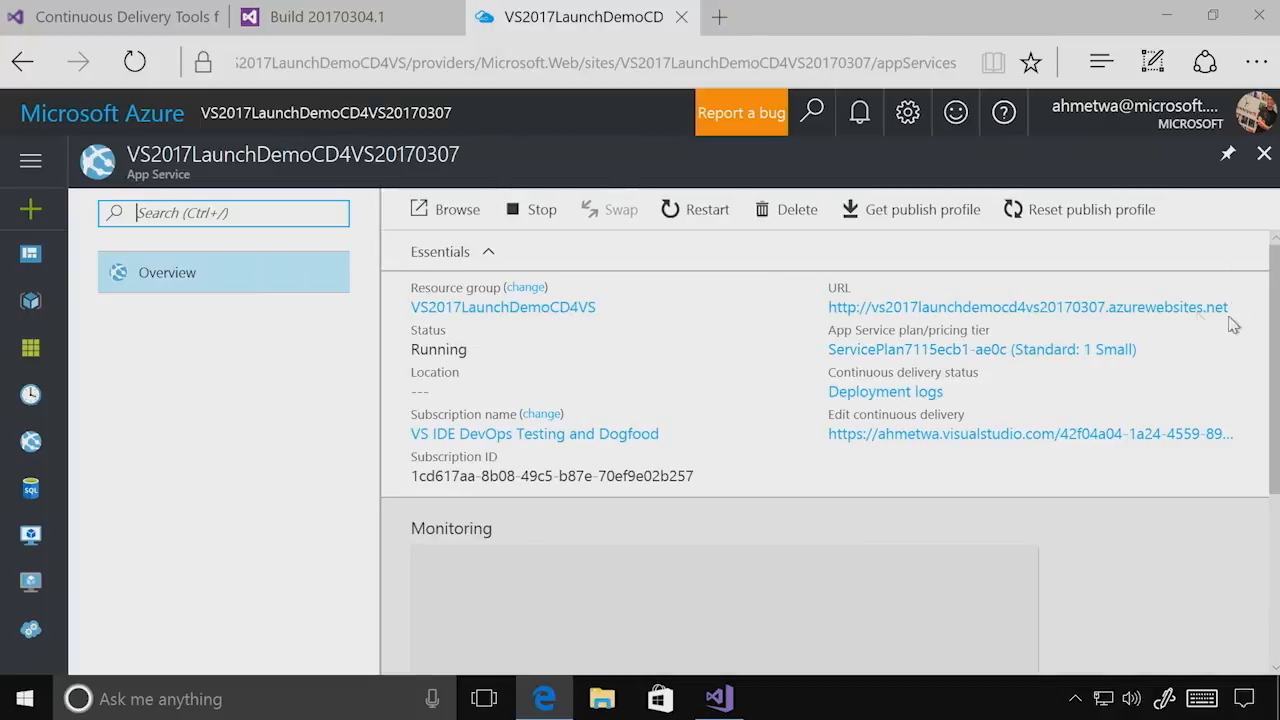
pyautogui.click(1063, 307)
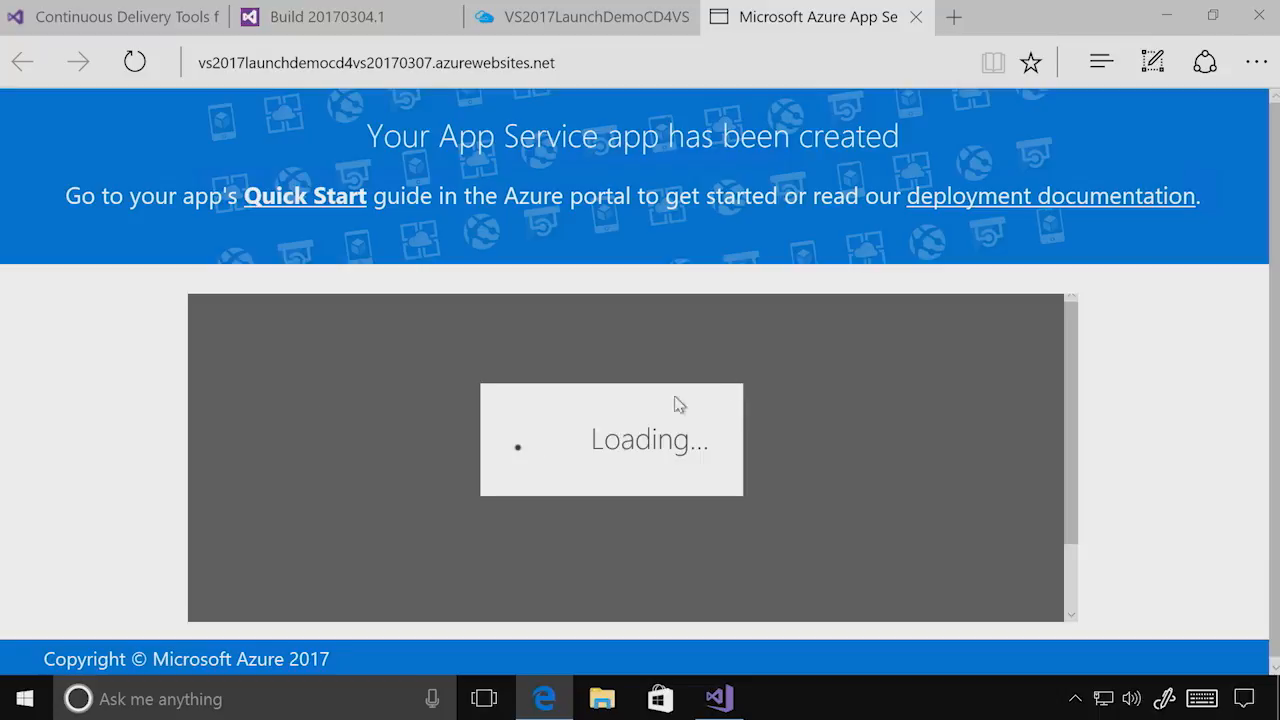
pyautogui.moveTo(727, 708)
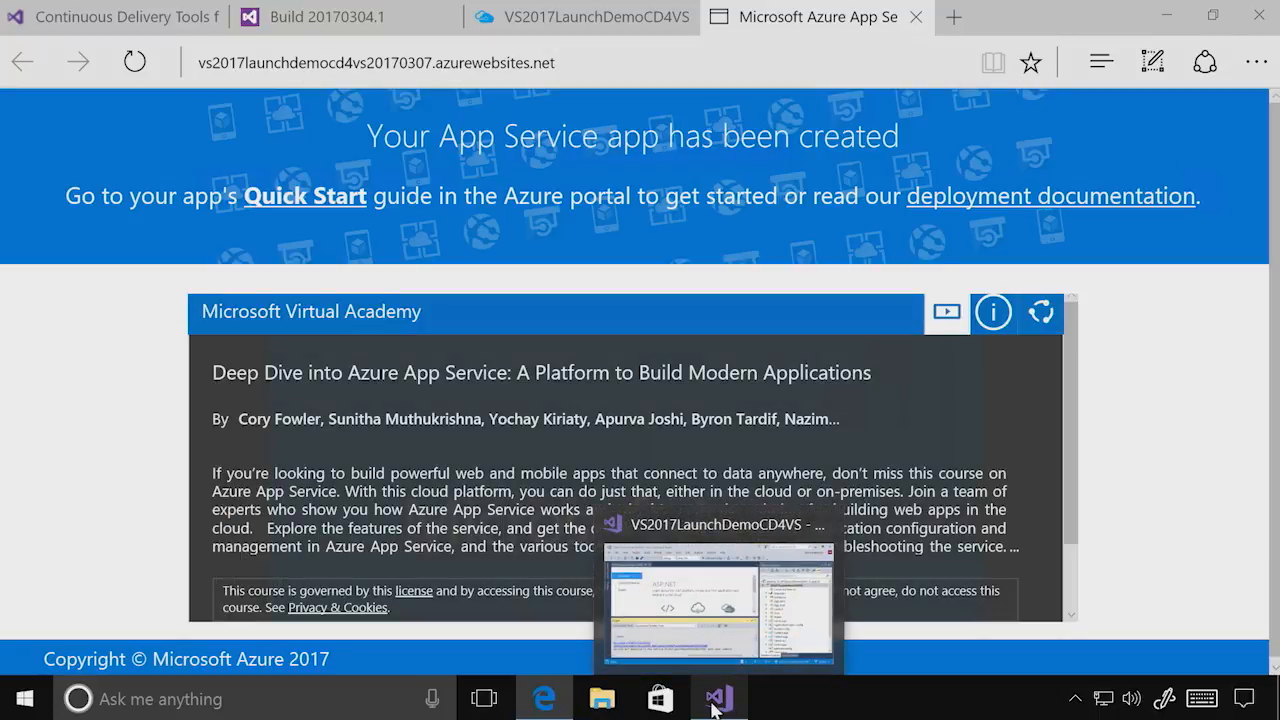
# - Open Release-1 from the Team Services releases to check its Production deployment, and reload the deployed Azure website
pyautogui.click(252, 22)
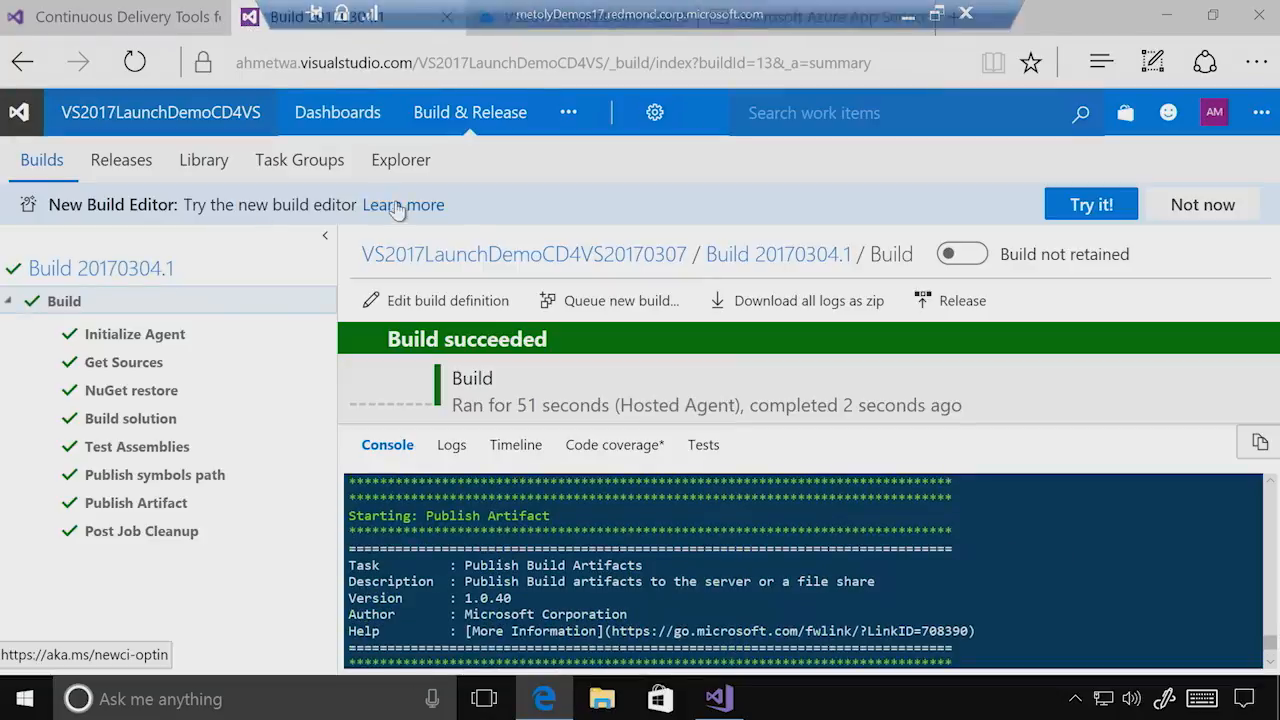
pyautogui.click(127, 168)
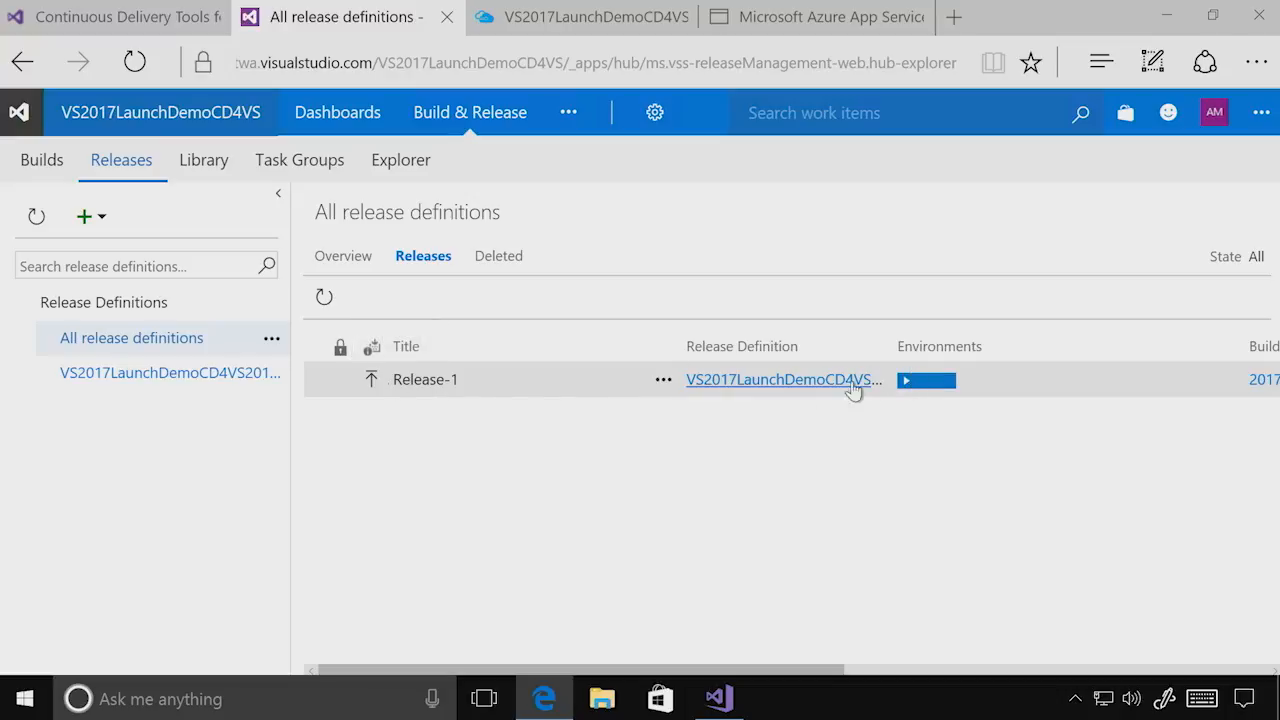
pyautogui.click(663, 380)
pyautogui.click(685, 425)
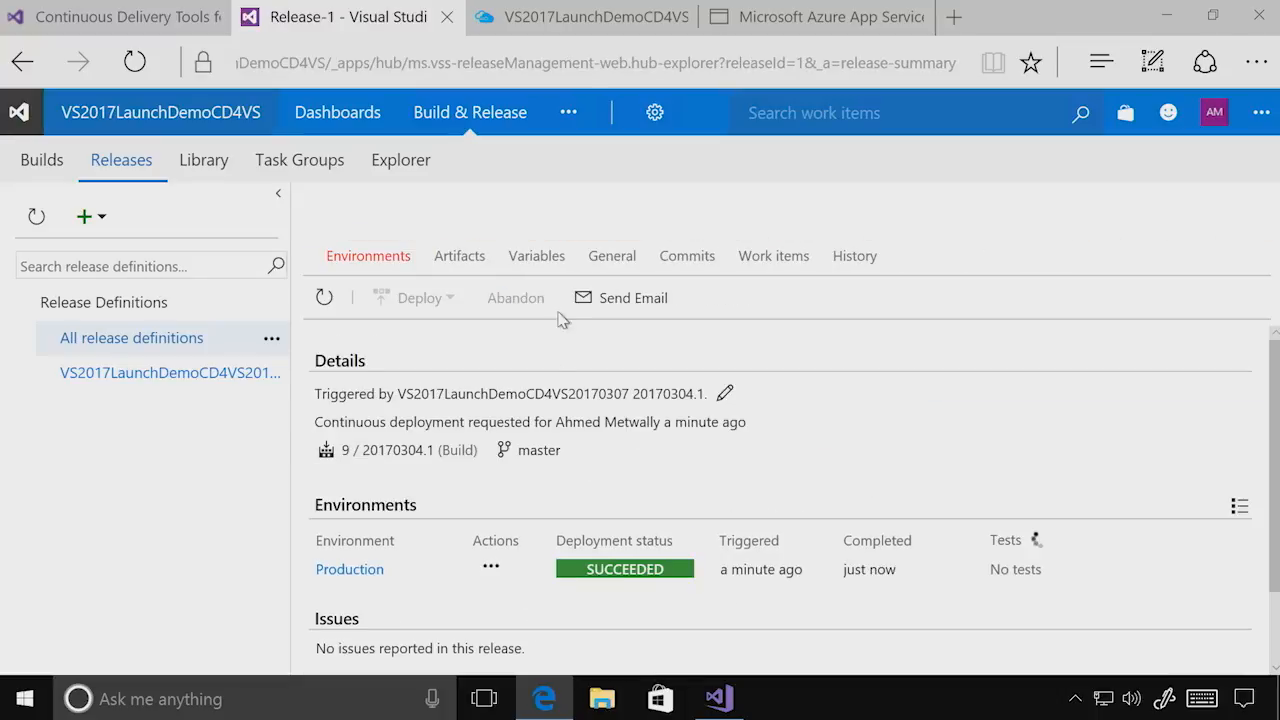
pyautogui.click(760, 17)
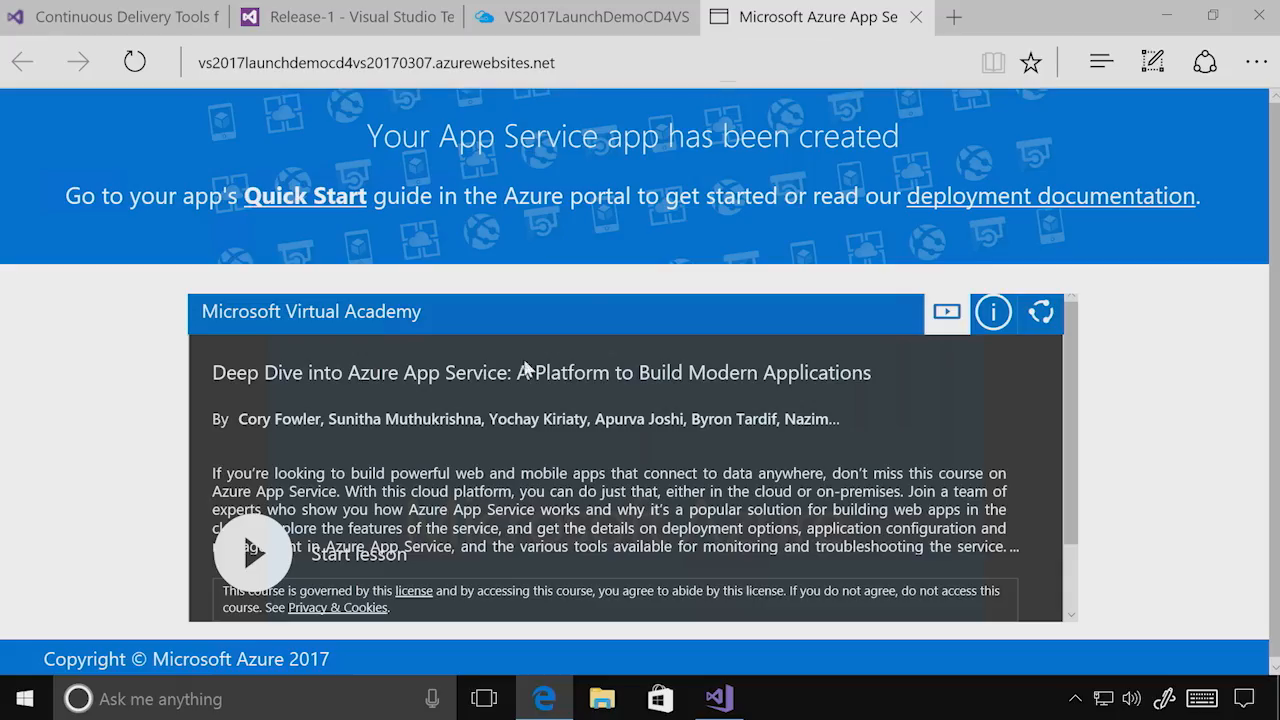
pyautogui.press('F5')
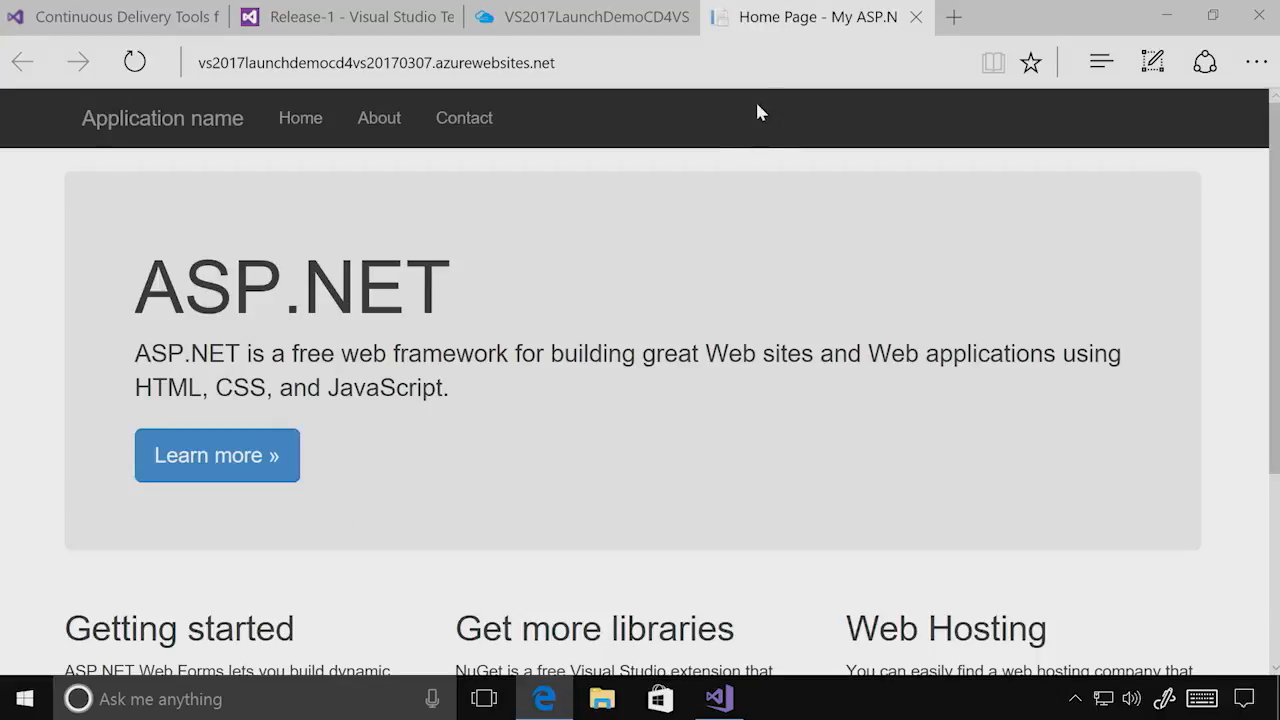
# - Switch to Visual Studio and open the code-behind file Default.aspx.cs under Default.aspx
pyautogui.click(718, 712)
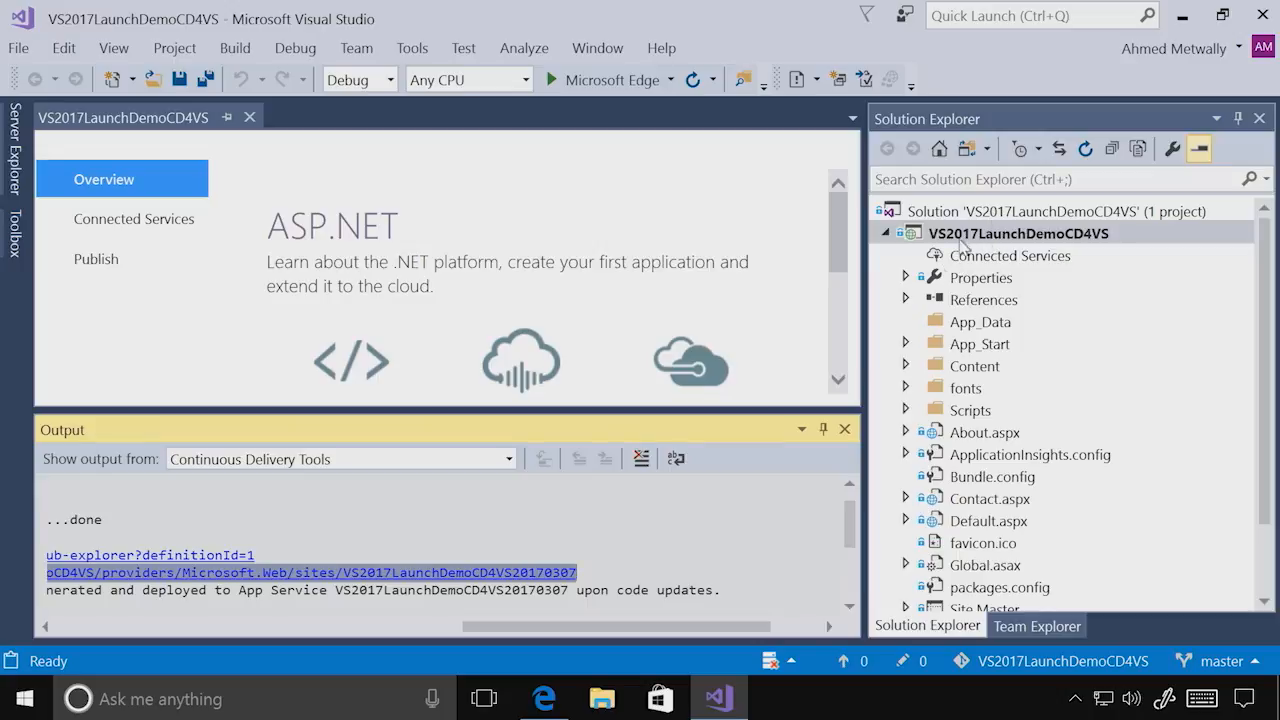
pyautogui.click(968, 528)
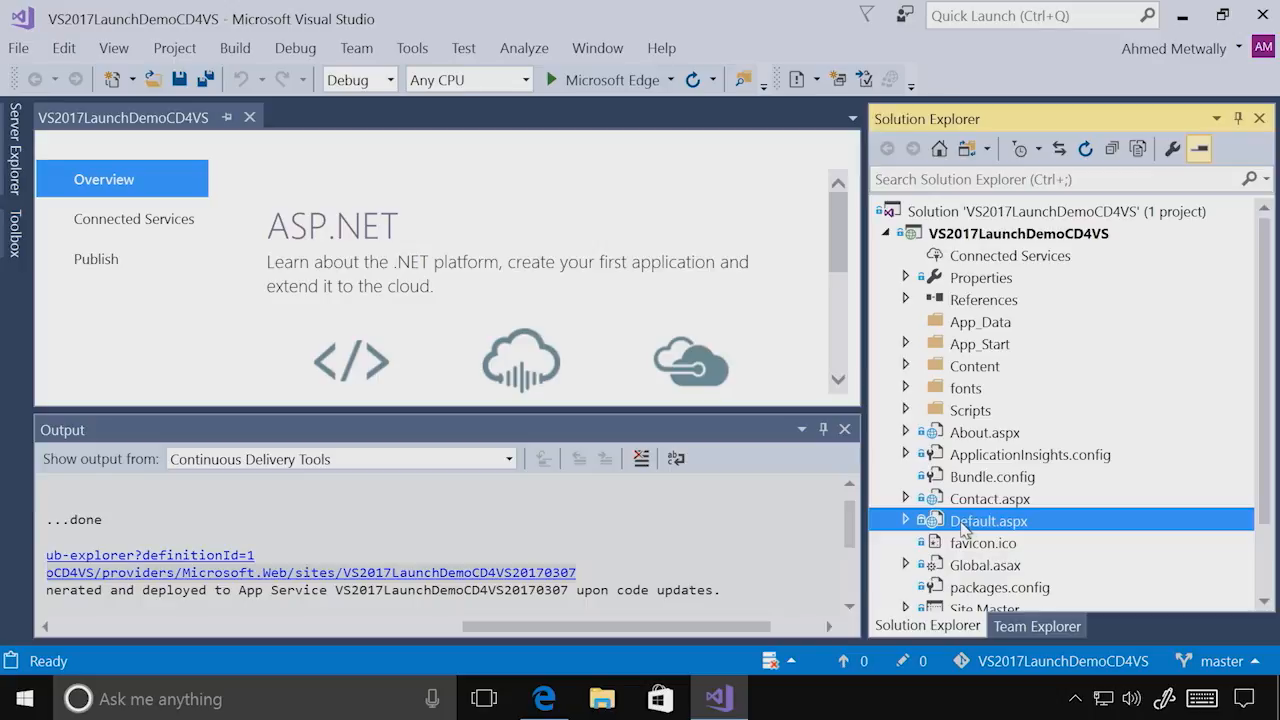
pyautogui.click(906, 520)
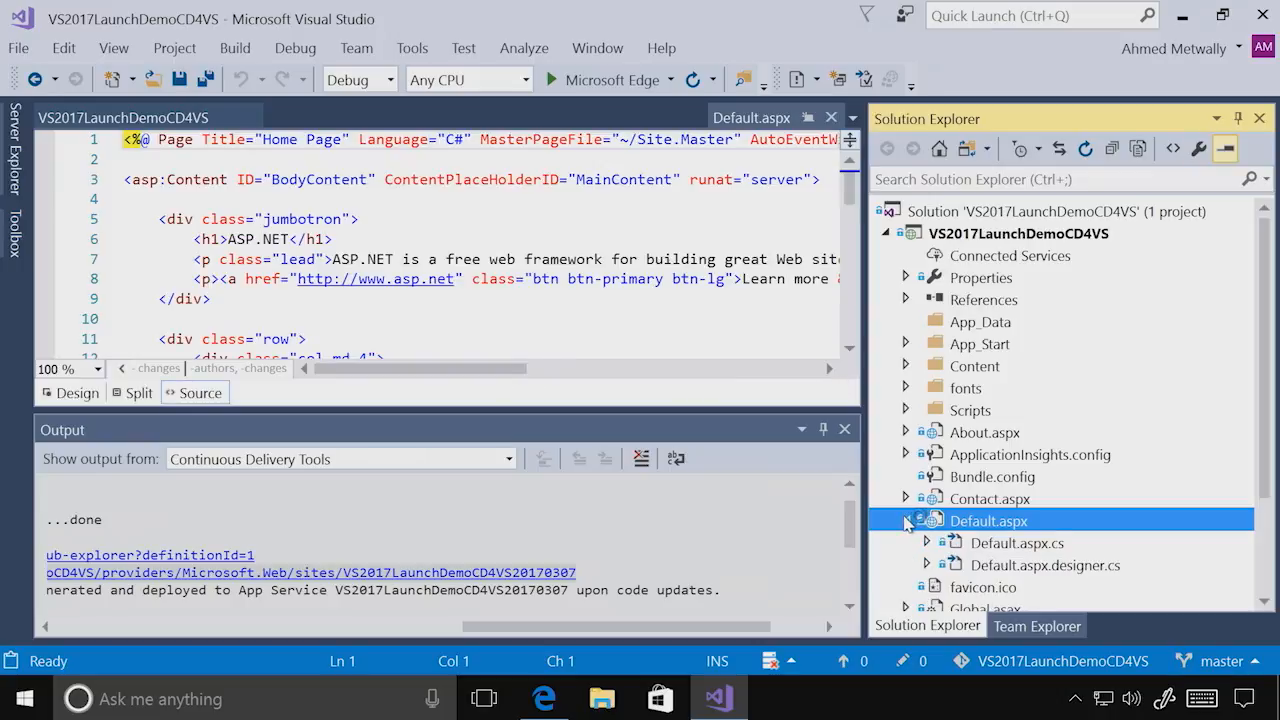
pyautogui.click(985, 545)
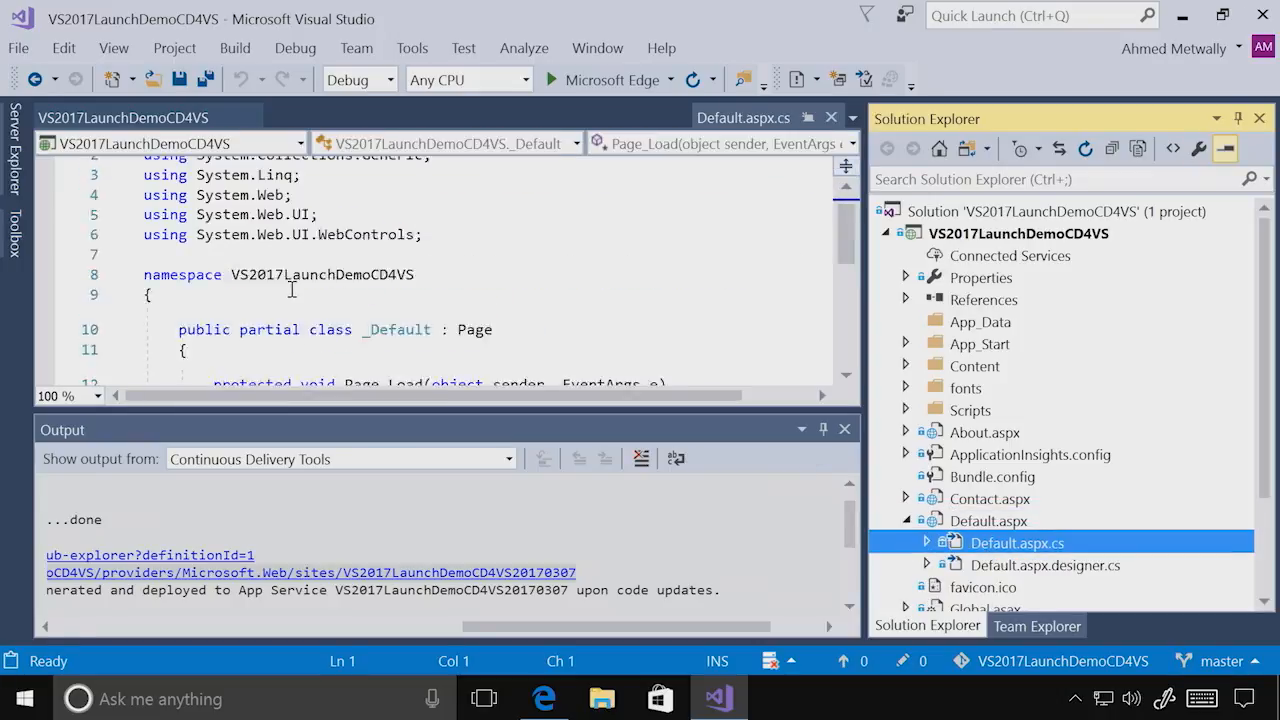
# - Insert the invalid line 123 in the body of the Page_Load method and save Default.aspx.cs
pyautogui.scroll(-2, 291, 289)
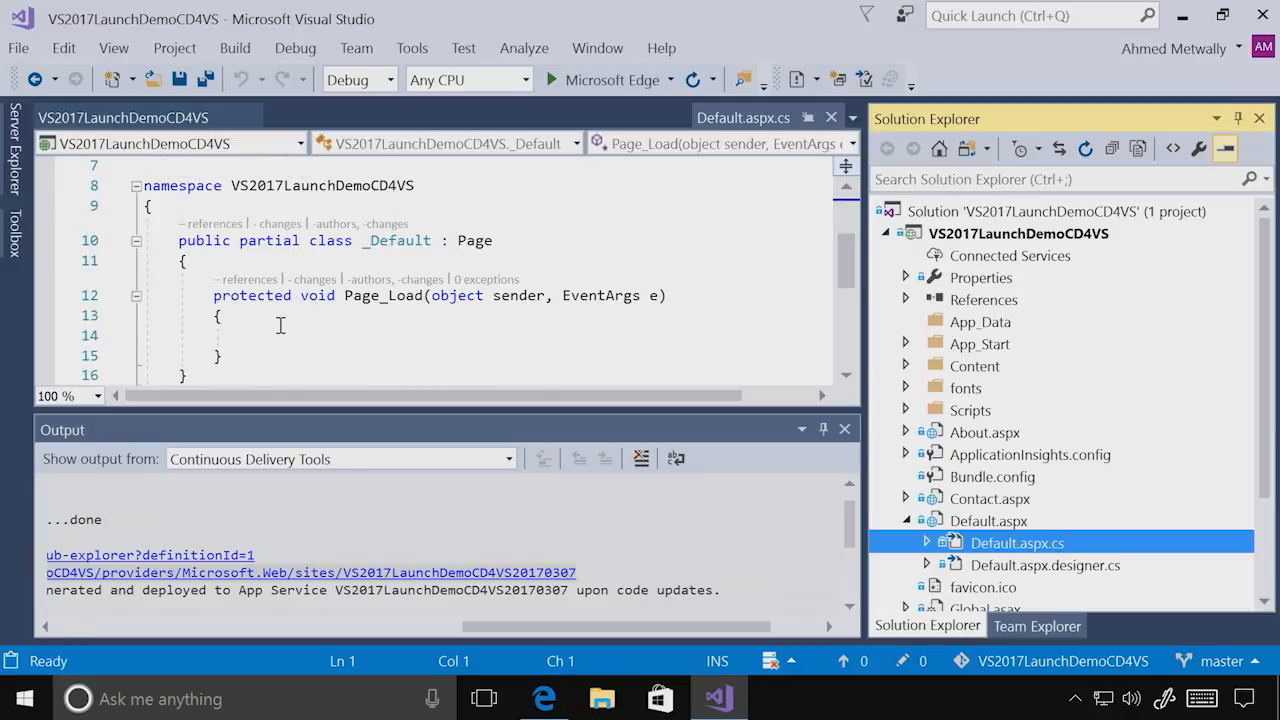
pyautogui.click(277, 326)
pyautogui.click(269, 347)
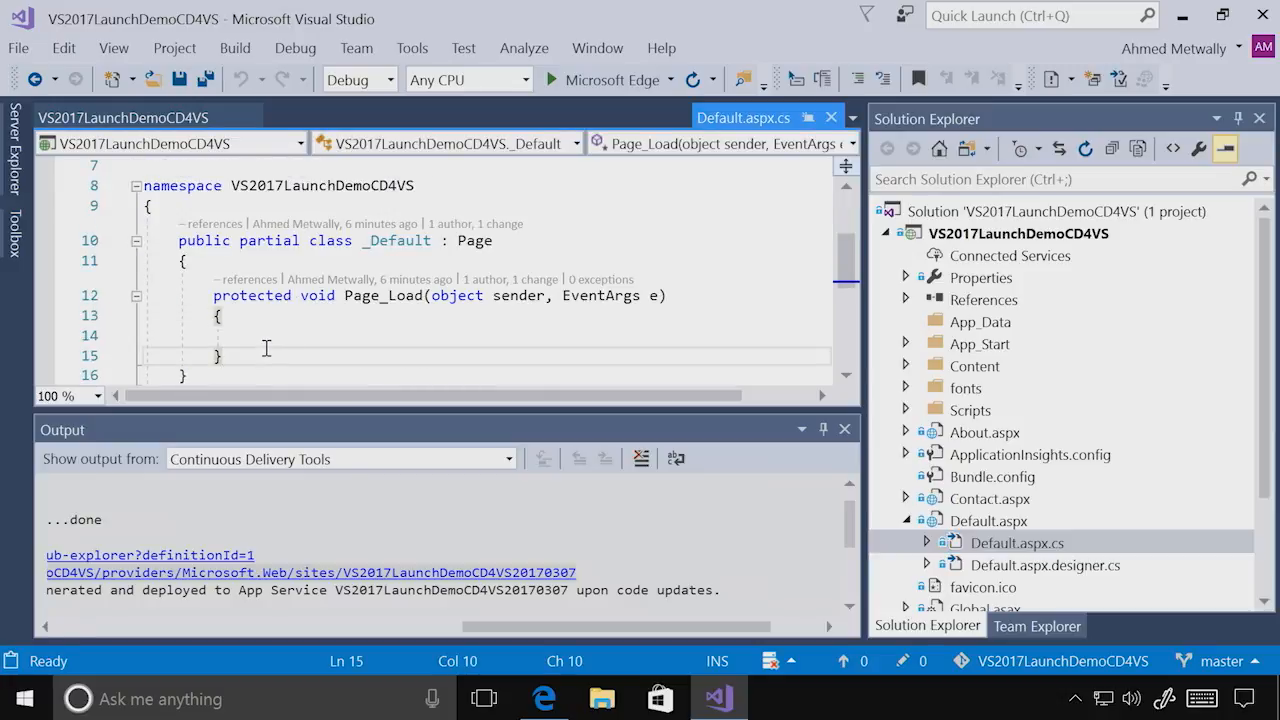
pyautogui.press('Up')
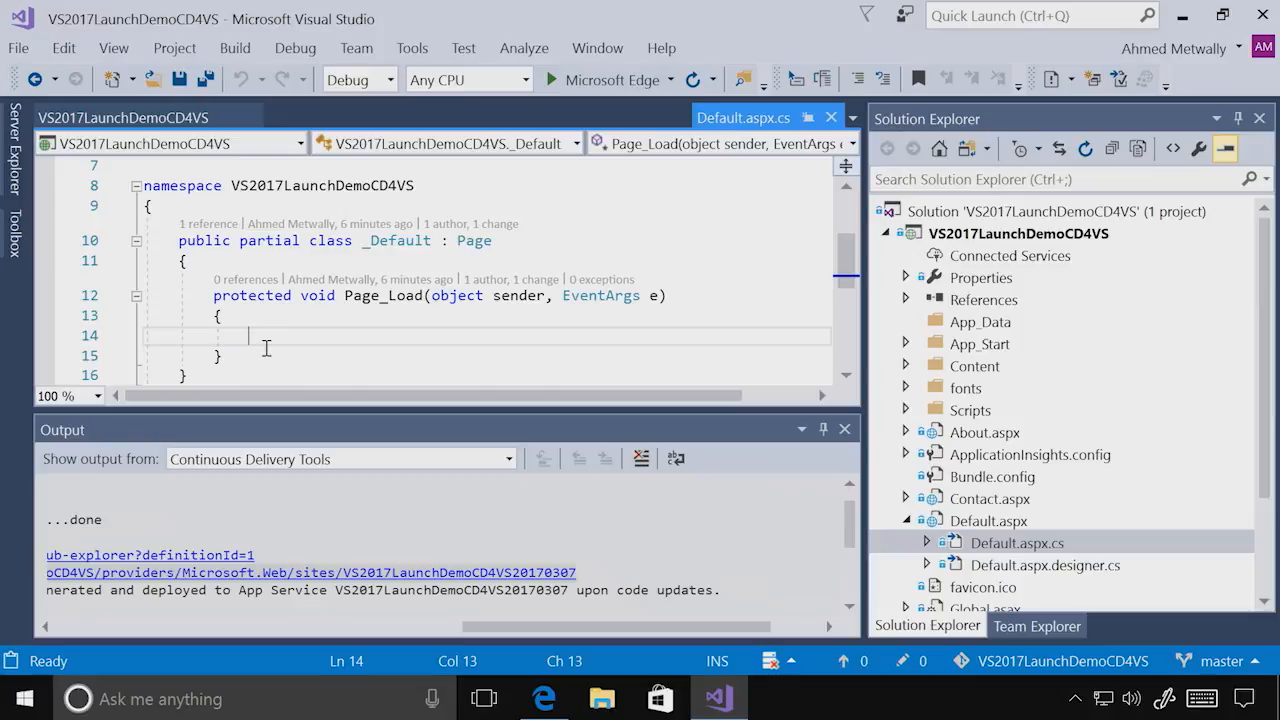
pyautogui.write('123')
pyautogui.scroll(1, 267, 348)
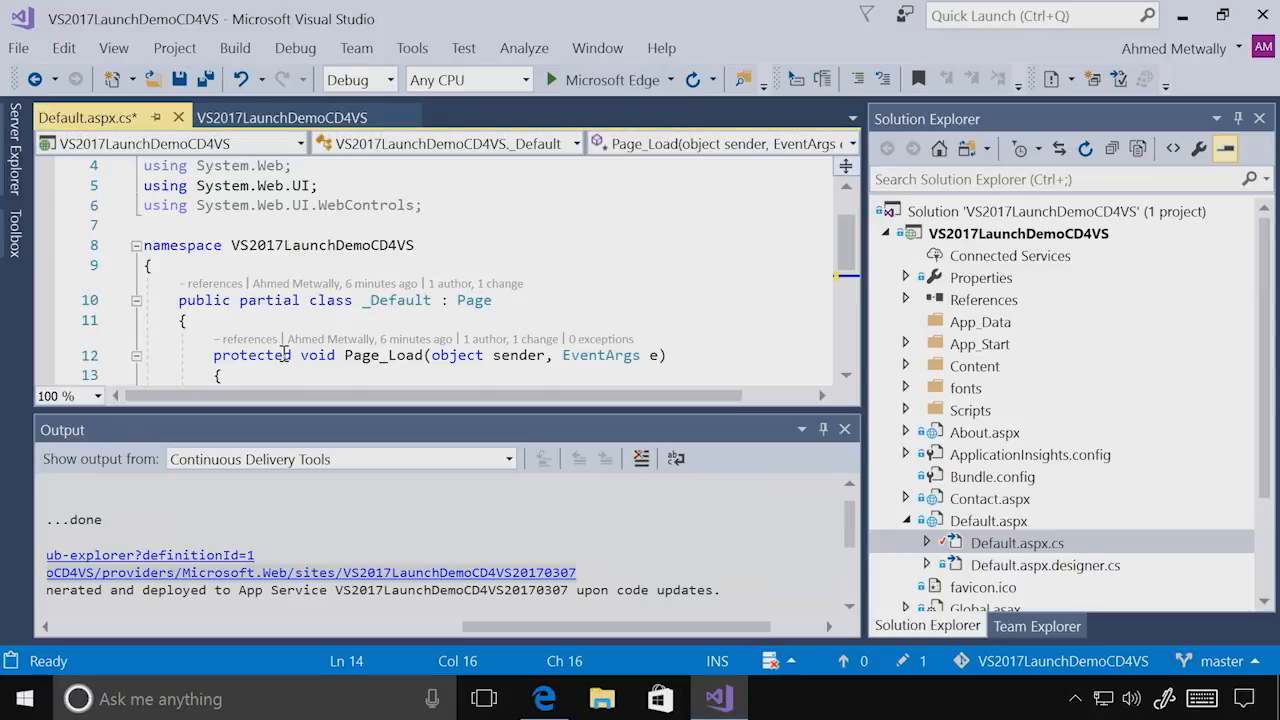
pyautogui.hotkey('ctrl', 's')
pyautogui.scroll(-4, 612, 345)
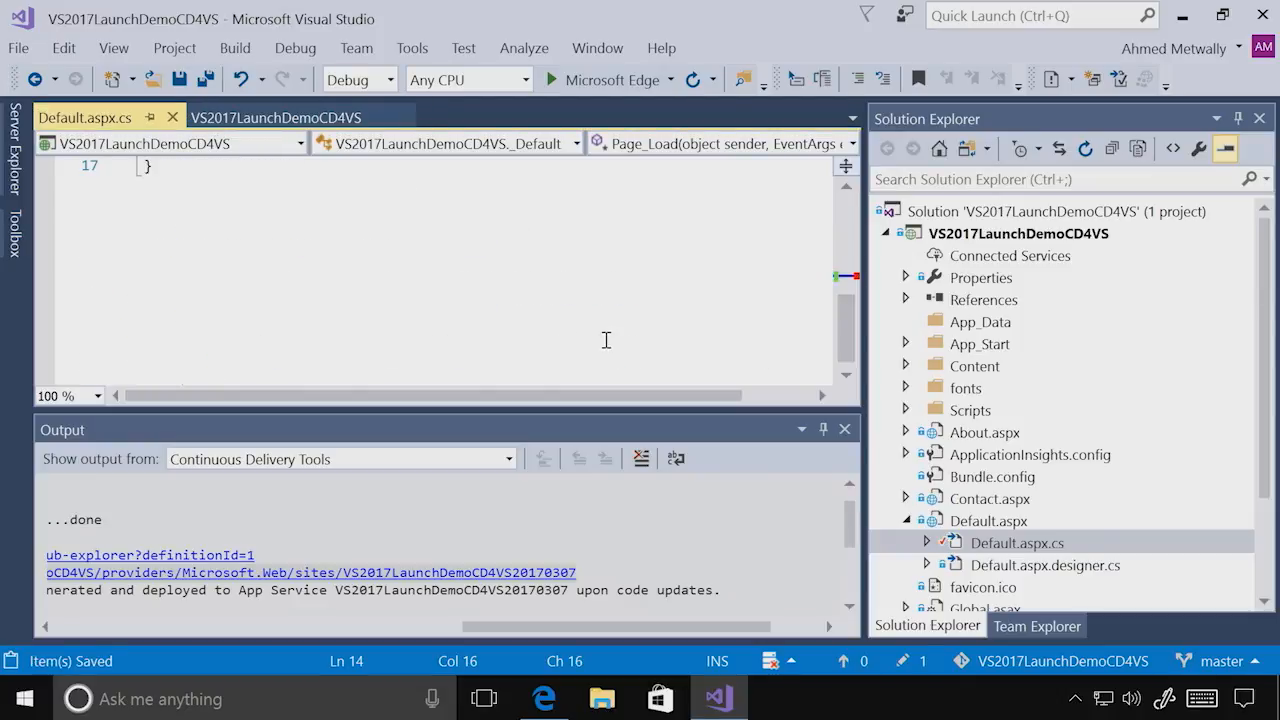
pyautogui.scroll(2, 606, 338)
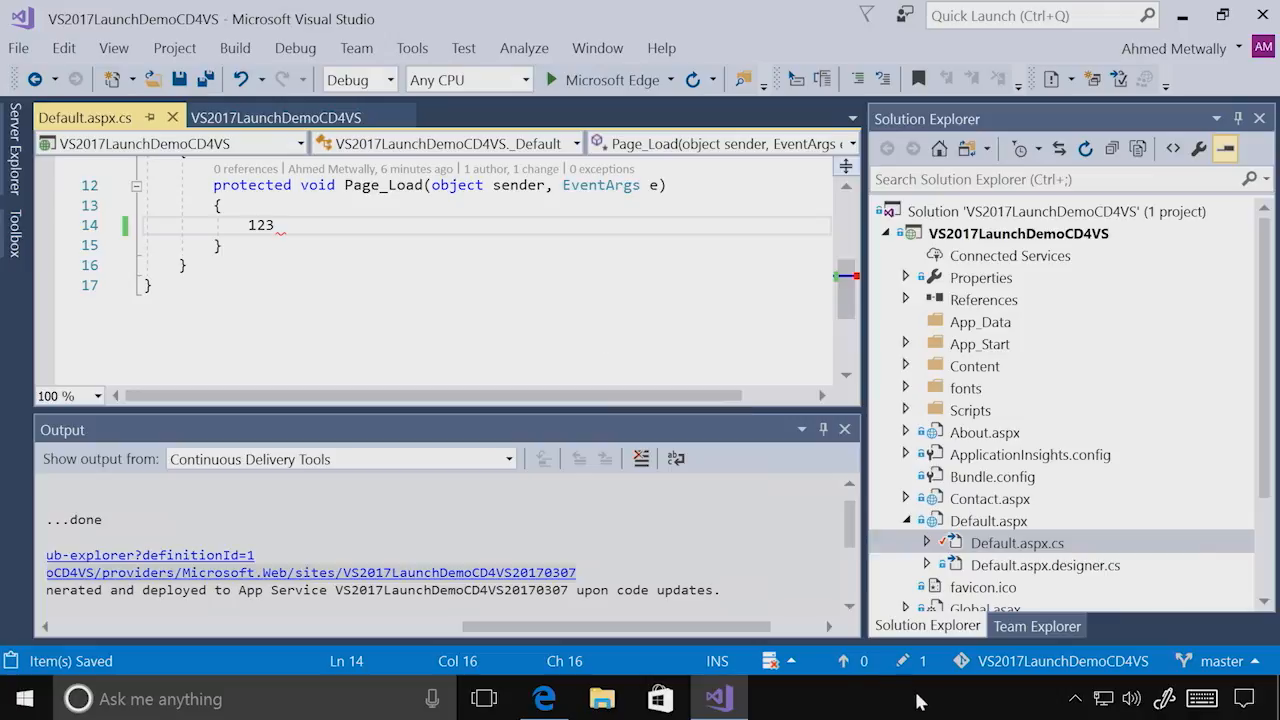
# - Commit all pending changes to master with the message "breaking change." and push the outgoing commit
pyautogui.click(910, 661)
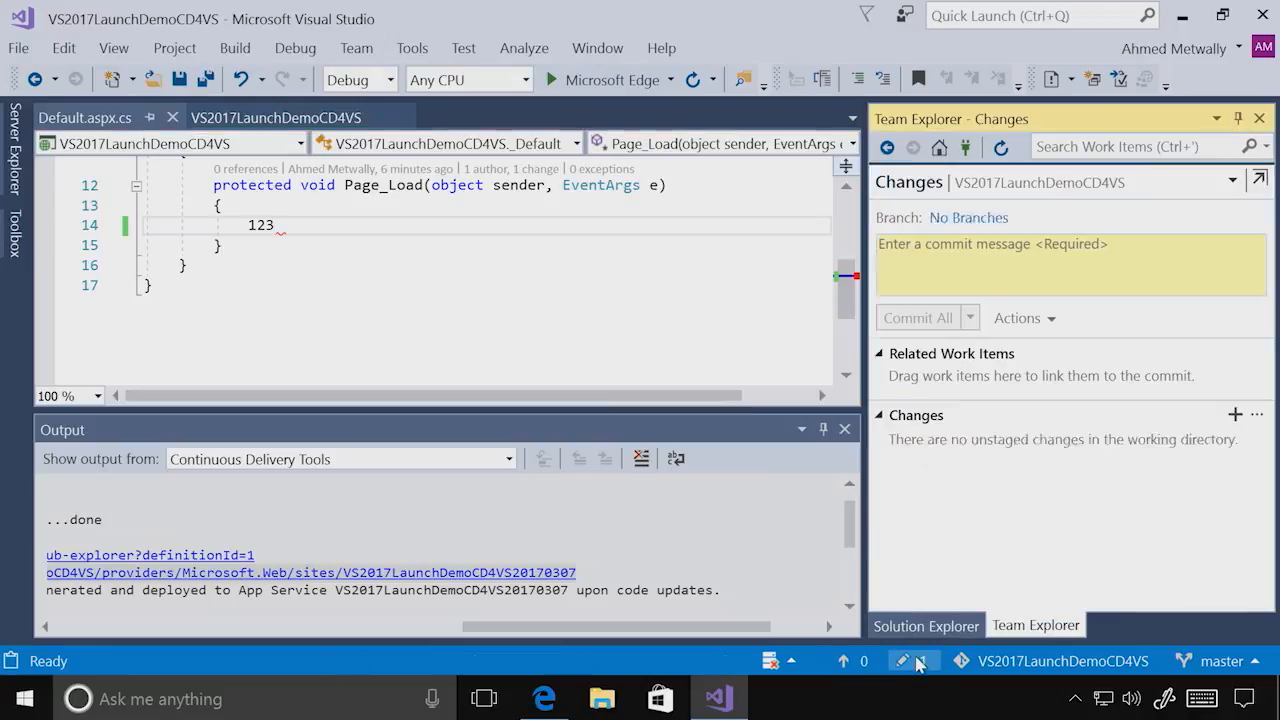
pyautogui.click(955, 245)
pyautogui.write('breaking change.')
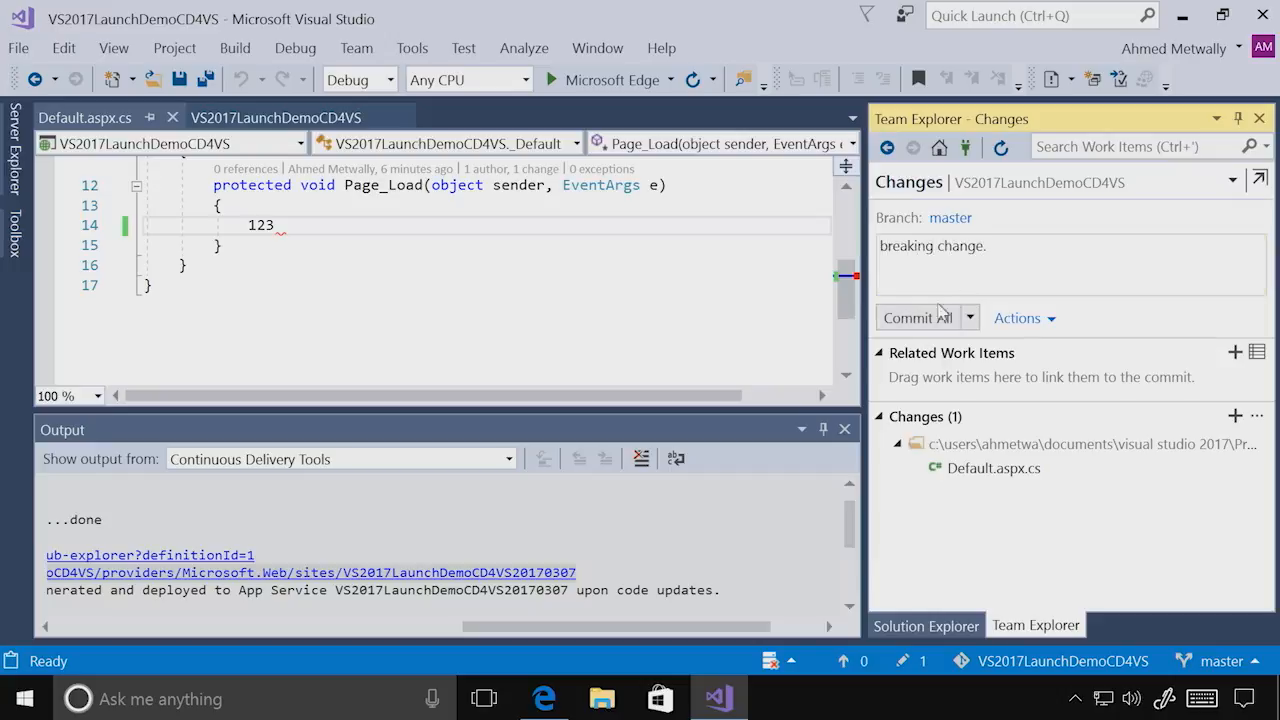
pyautogui.click(940, 314)
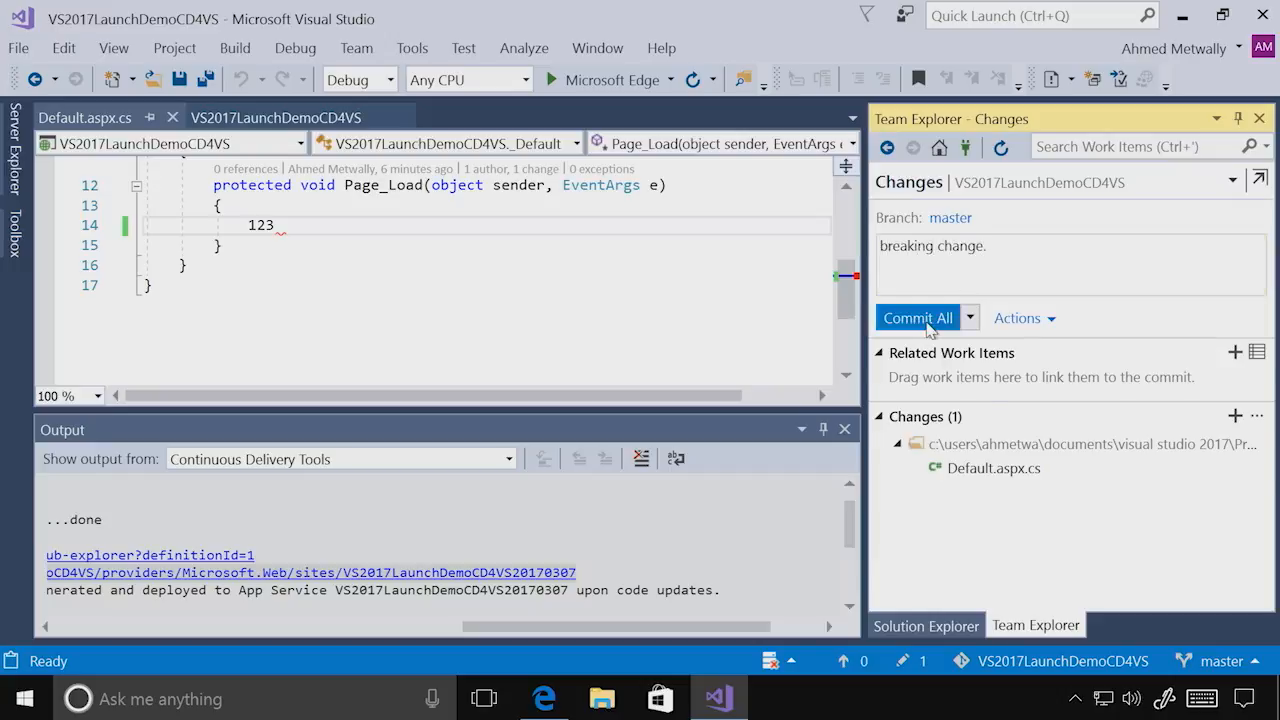
pyautogui.click(846, 663)
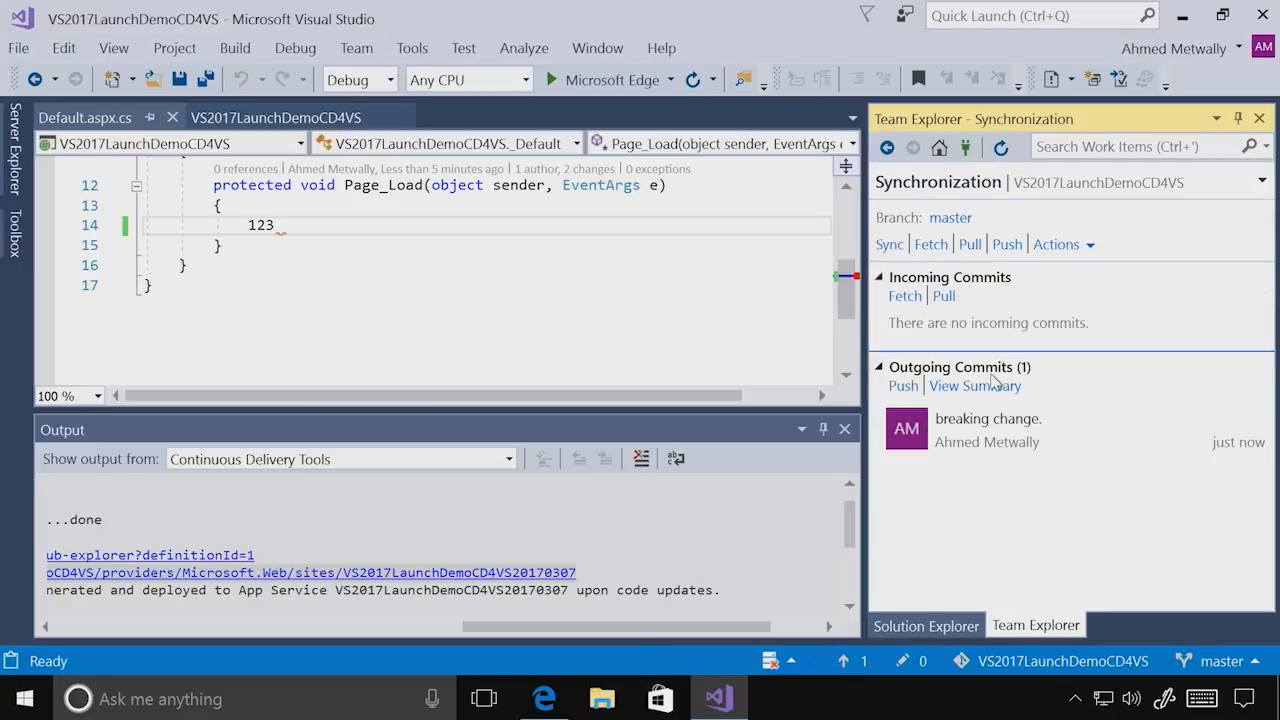
pyautogui.click(903, 387)
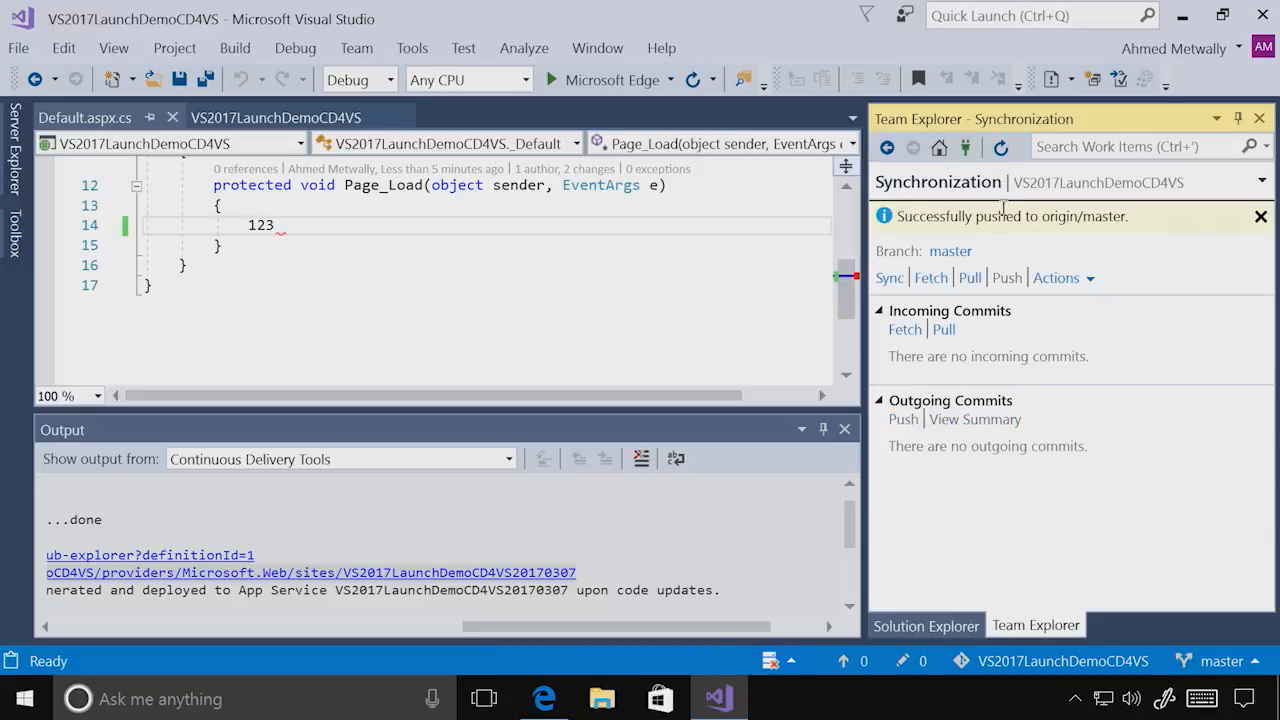
# - Switch to Microsoft Edge and open the Team Services build definitions to check the build triggered by the breaking change
pyautogui.click(1262, 15)
pyautogui.moveTo(540, 705)
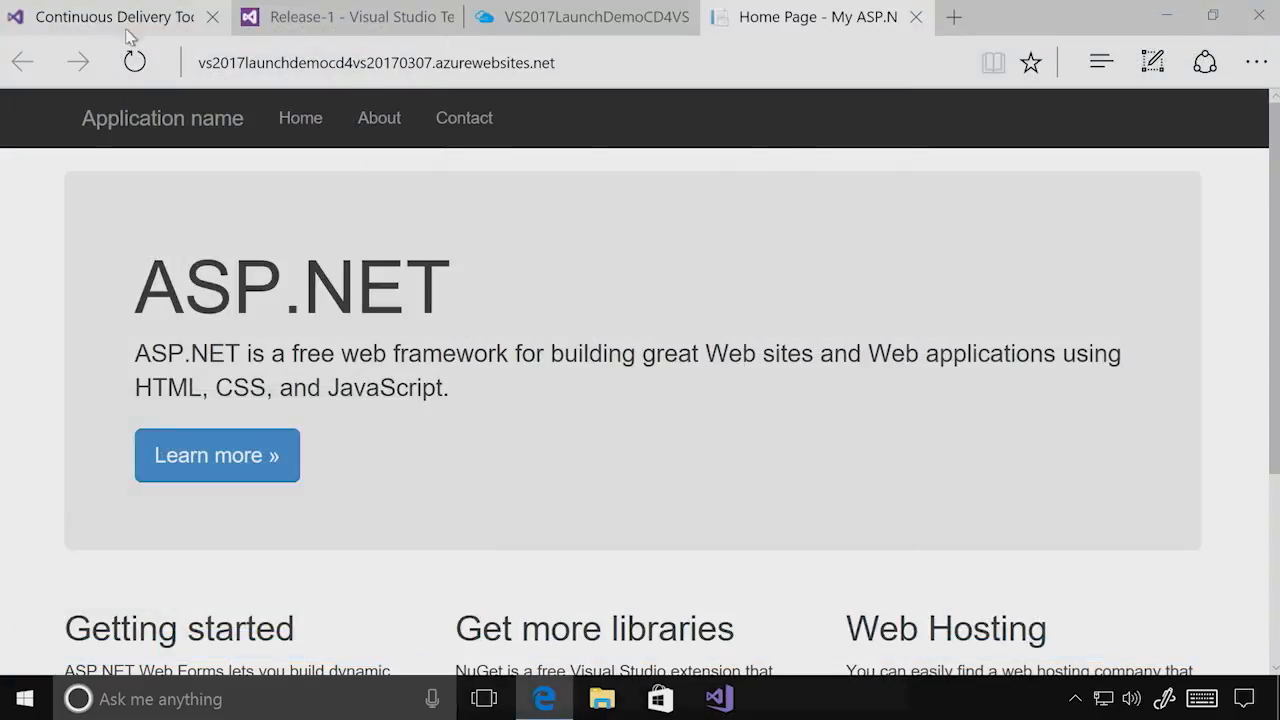
pyautogui.click(350, 17)
pyautogui.click(41, 159)
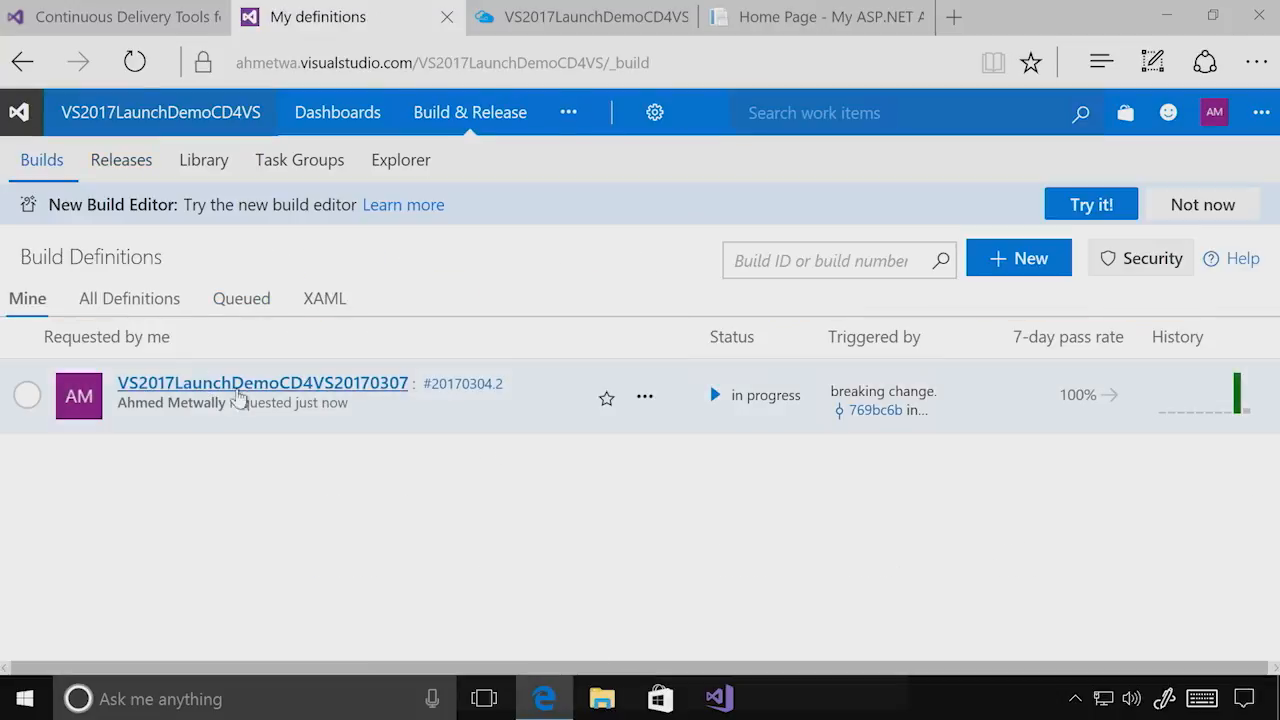
# - Open build 20170304.2, triggered by the breaking change, and follow its live console output
pyautogui.click(486, 397)
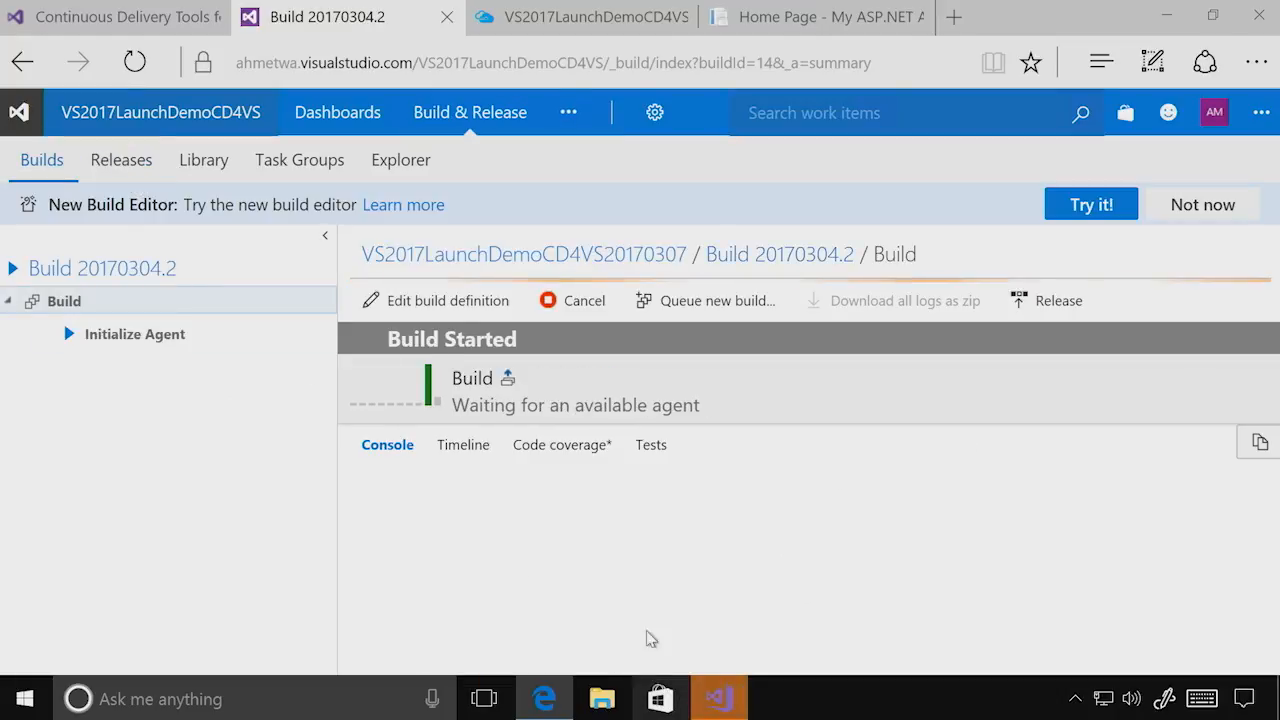
pyautogui.scroll(-1, 652, 566)
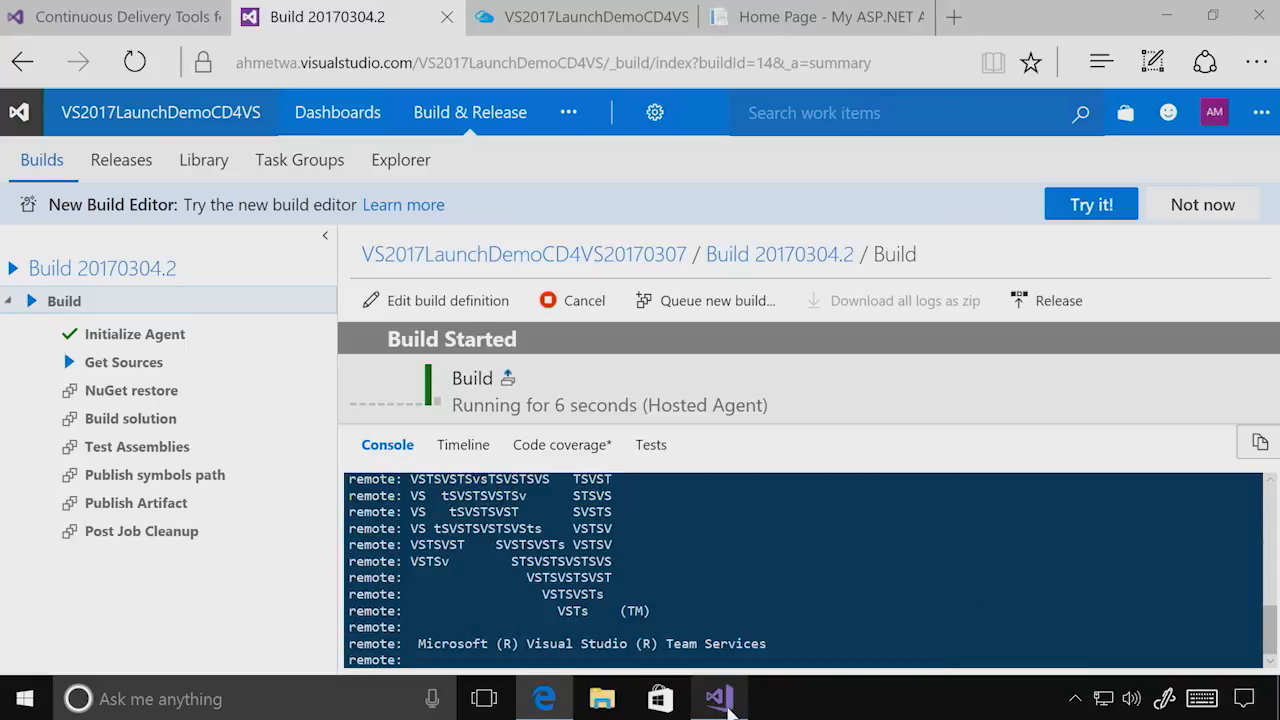
# - Switch to Visual Studio, show Solution Explorer, and check which CI build definition is tracked for notifications, leaving the selection as is
pyautogui.click(733, 710)
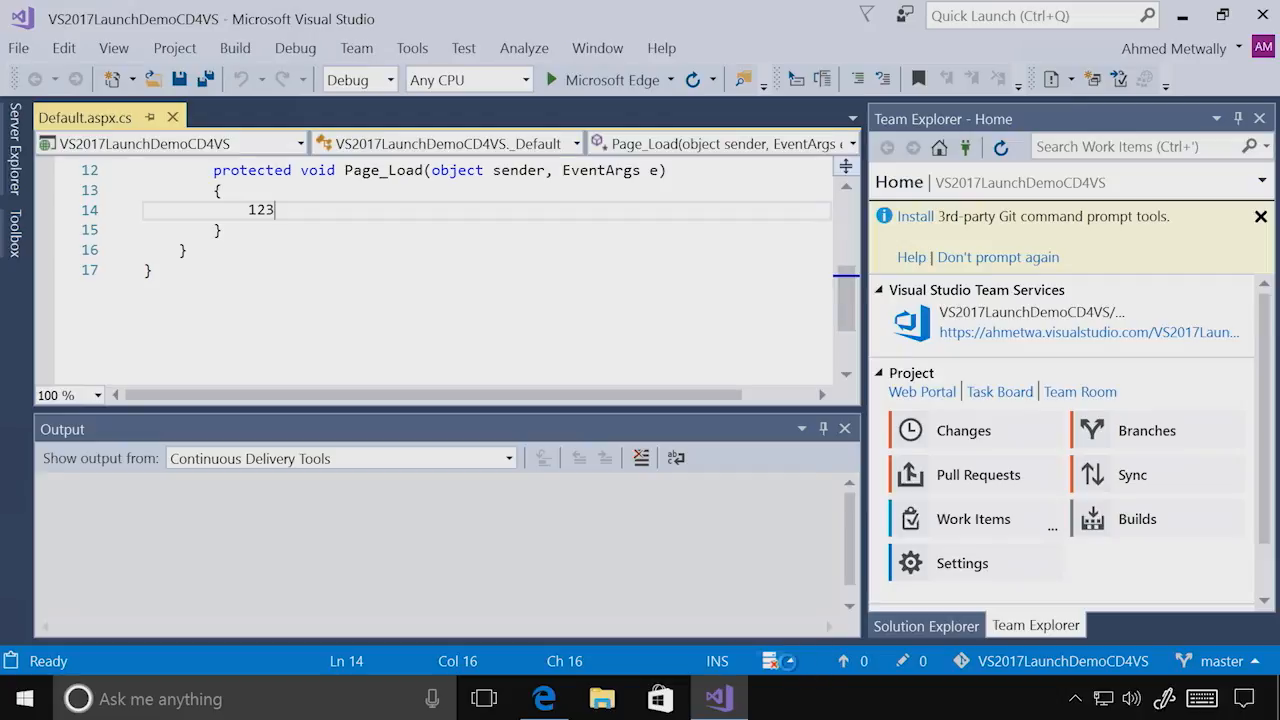
pyautogui.click(920, 627)
pyautogui.click(770, 661)
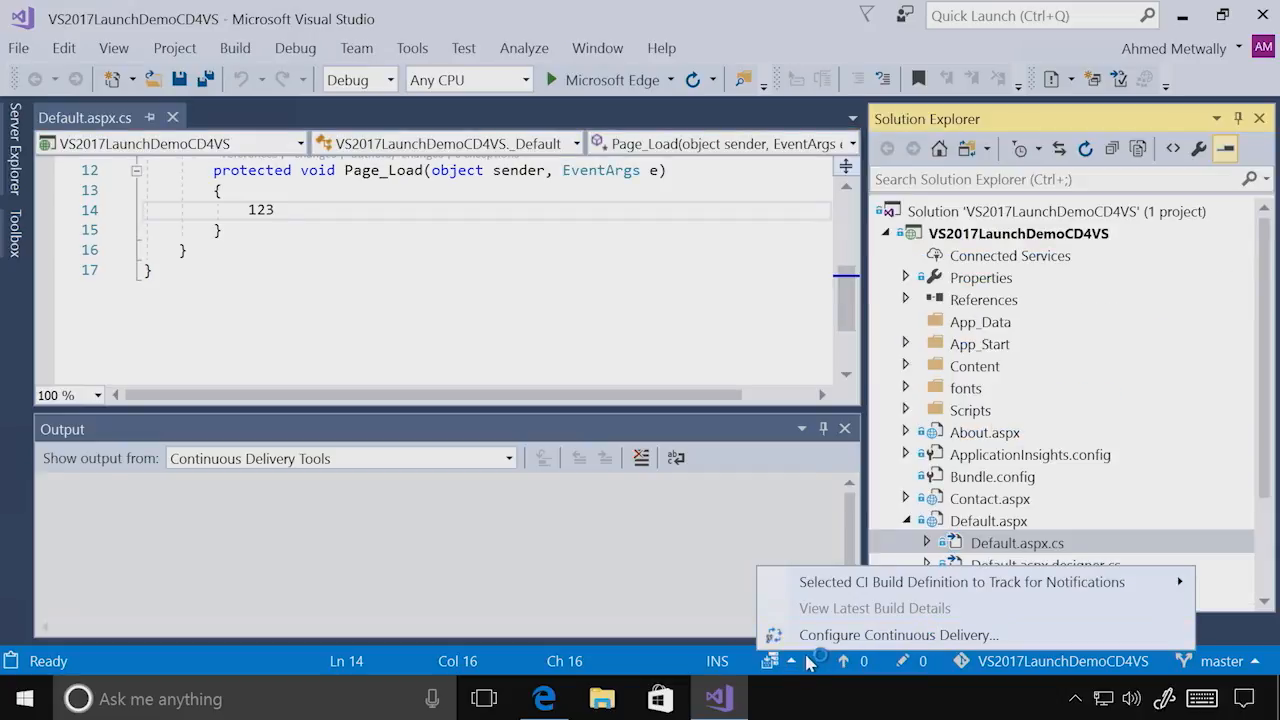
pyautogui.moveTo(818, 588)
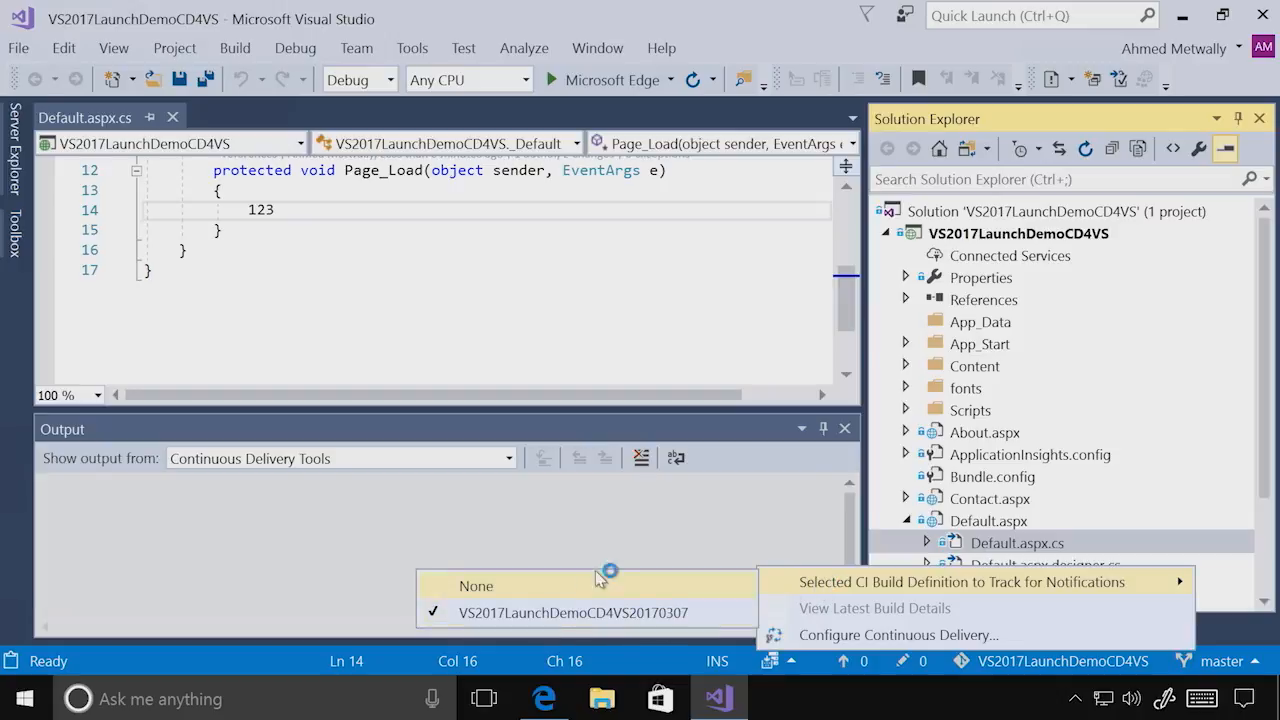
pyautogui.click(606, 510)
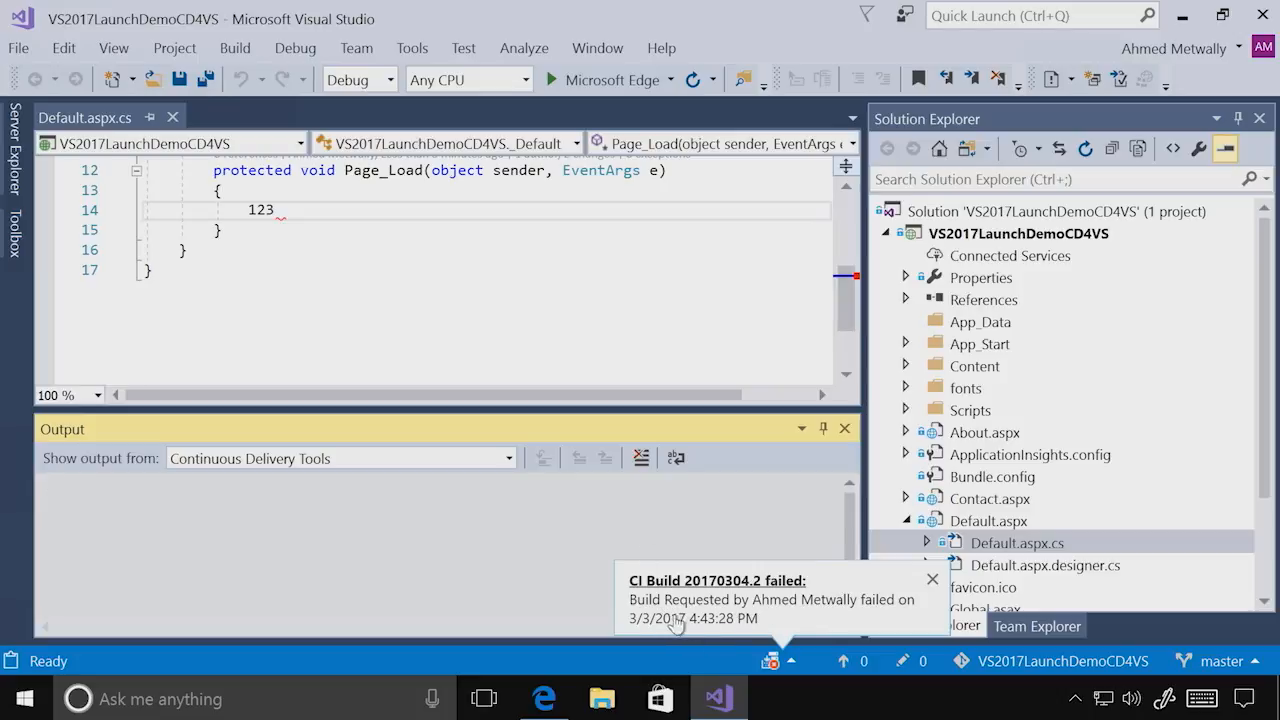
# - Open the details of CI build 20170304.2 from its Visual Studio notification and examine the build issues in the summary
pyautogui.click(735, 584)
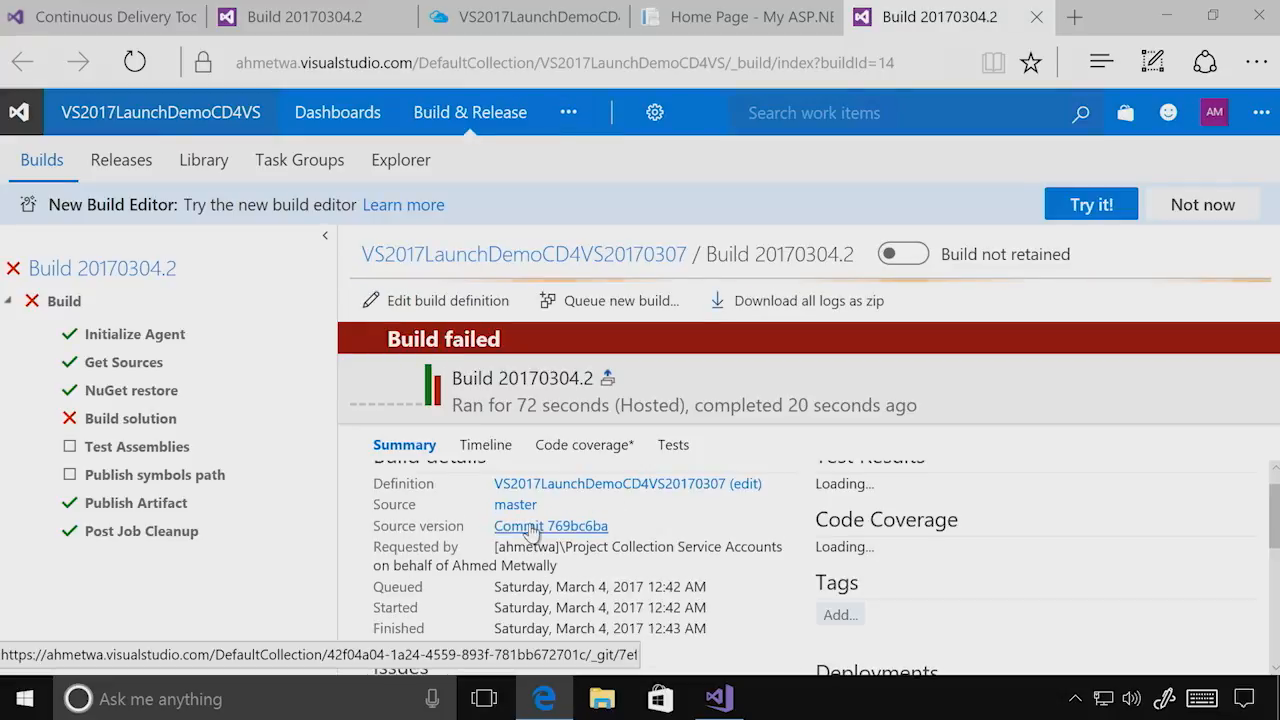
pyautogui.scroll(-5, 603, 592)
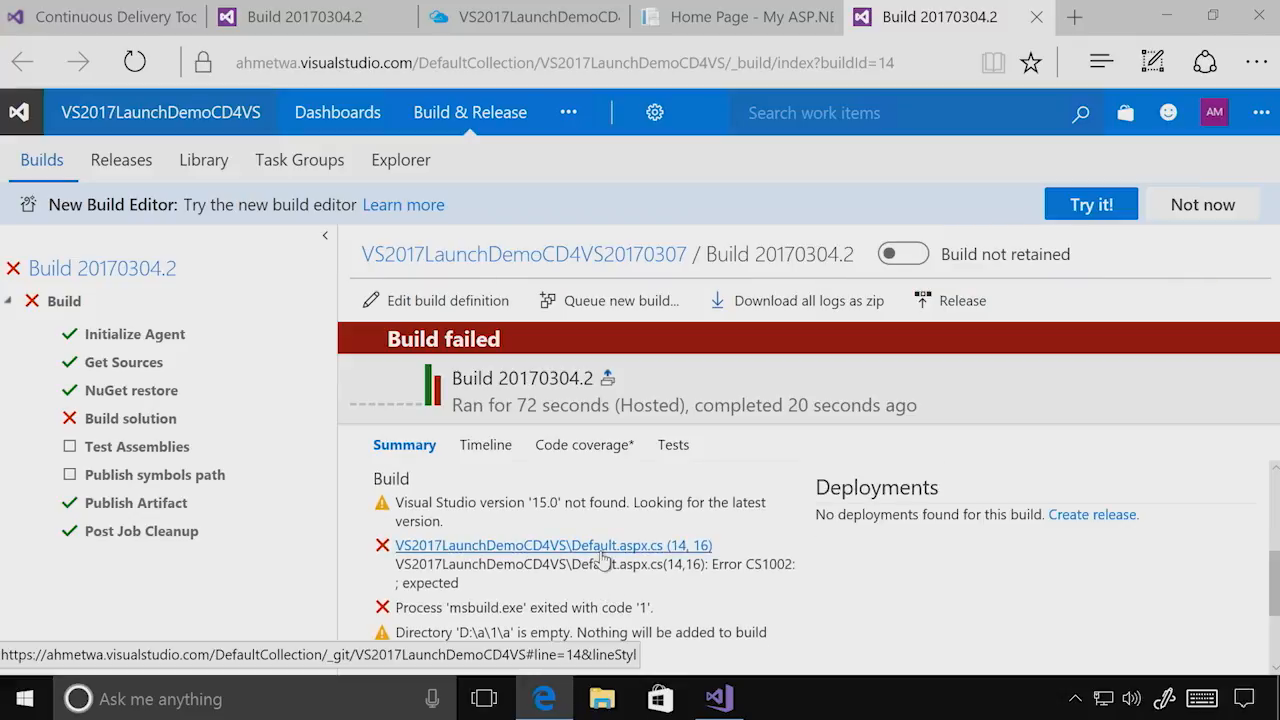